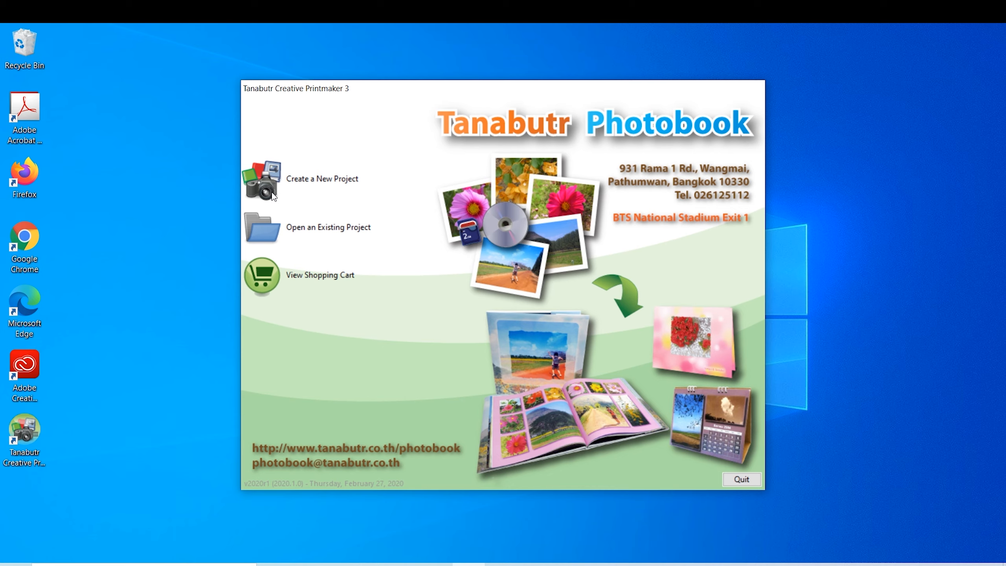
Start a new project in the Photo Book category with the Hard cover photo book product type.
left_click(269, 176)
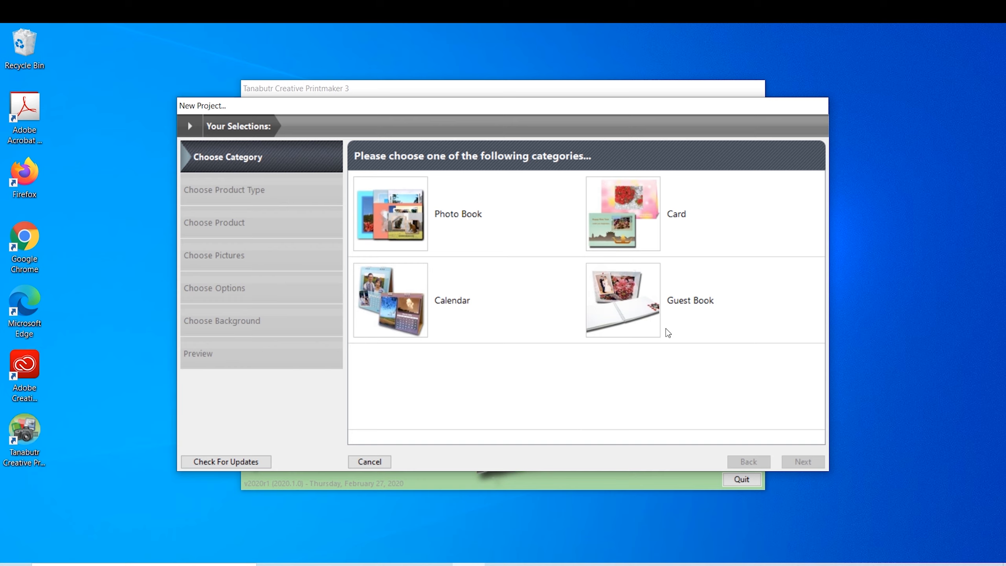
left_click(396, 223)
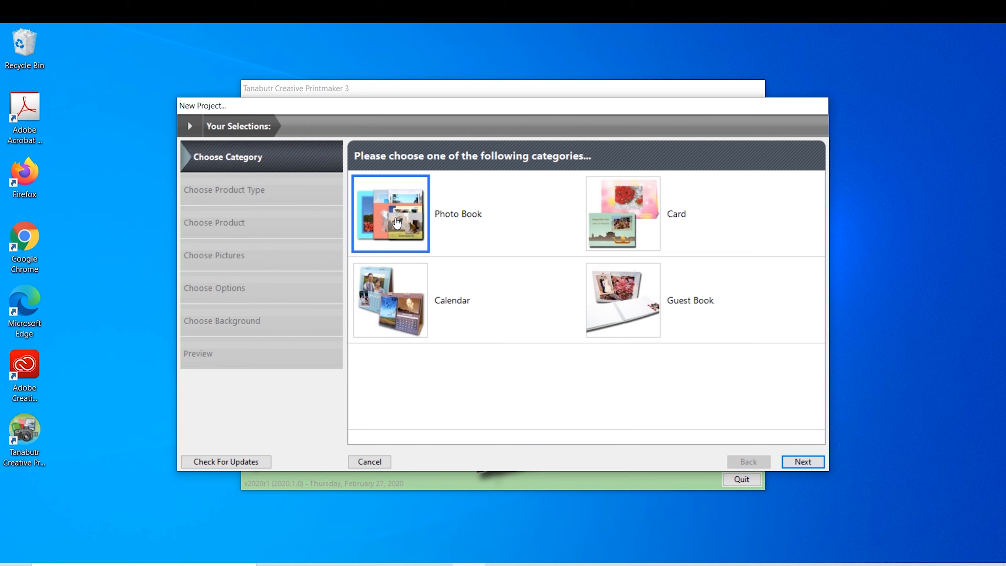
double_click(397, 223)
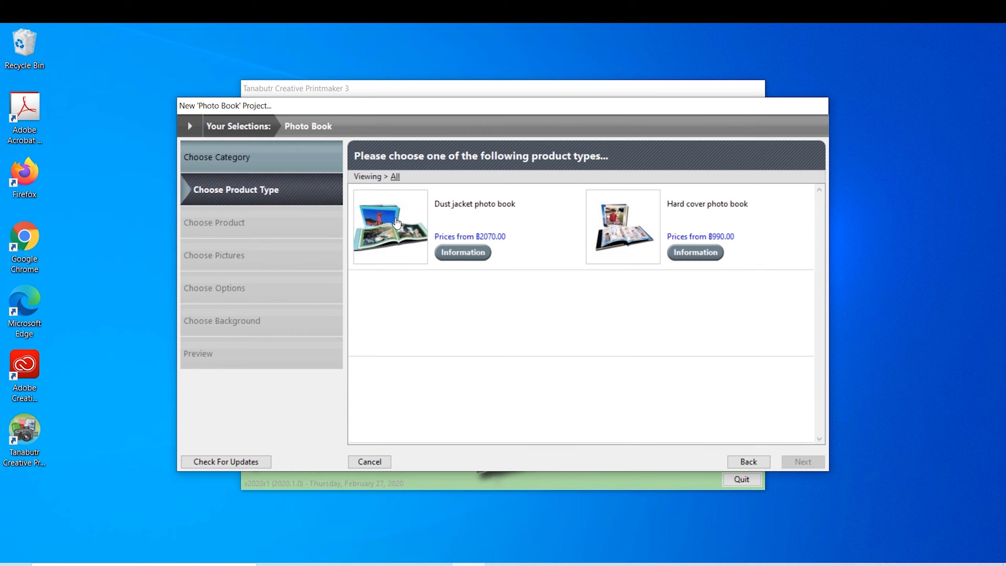
left_click(608, 235)
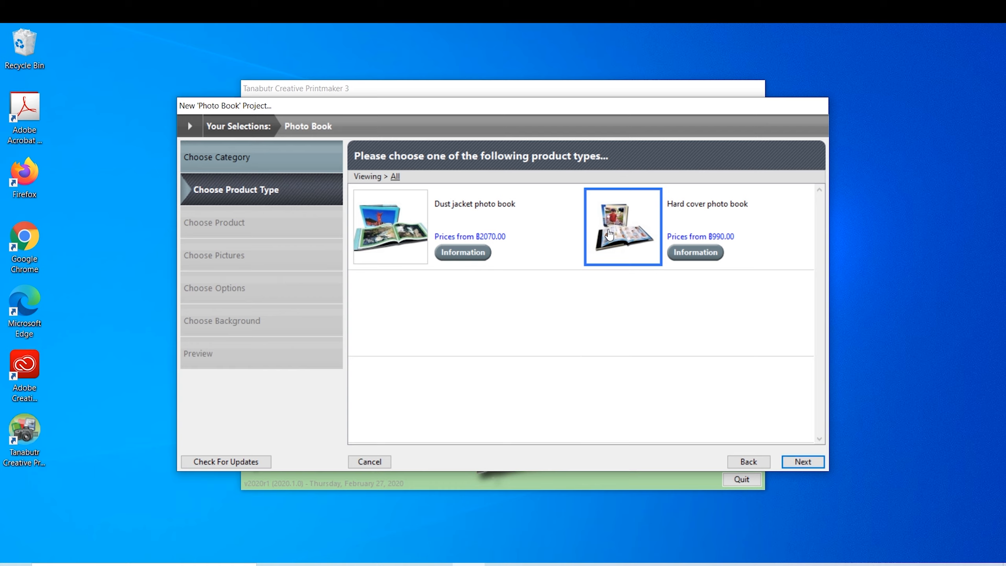
double_click(607, 229)
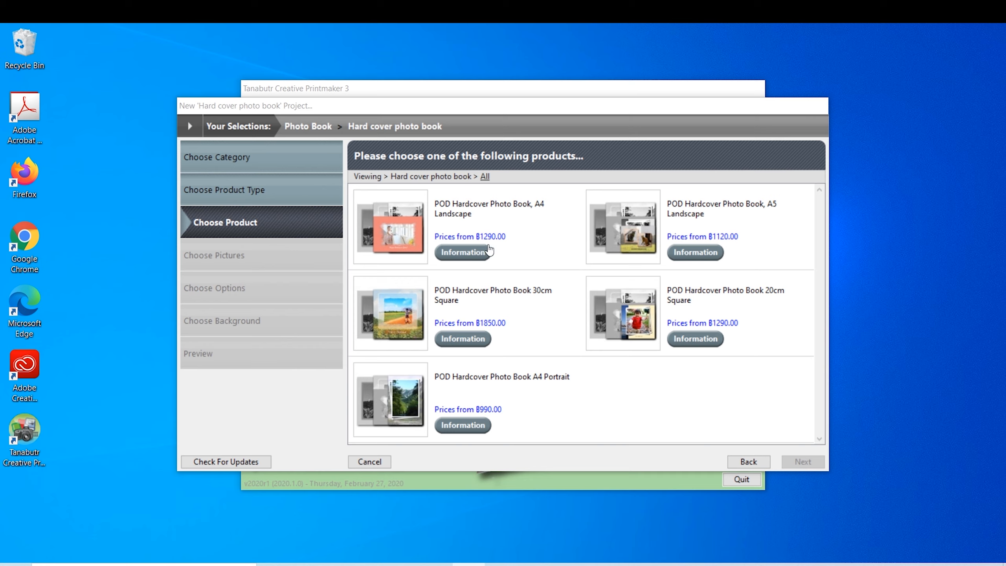
Choose the POD Hardcover Photo Book, A4 Landscape, and create the project with the name Baby.
left_click(390, 242)
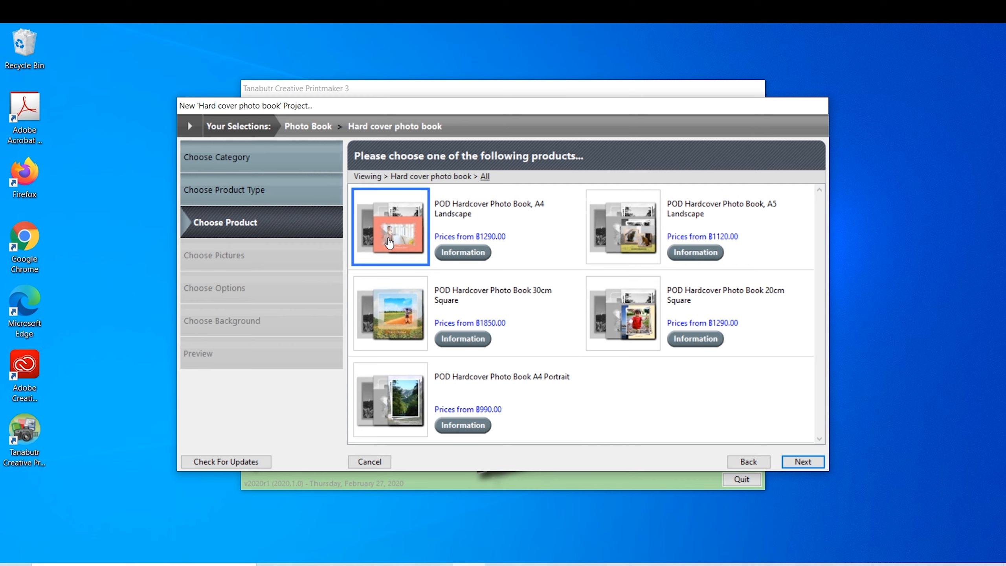
double_click(390, 243)
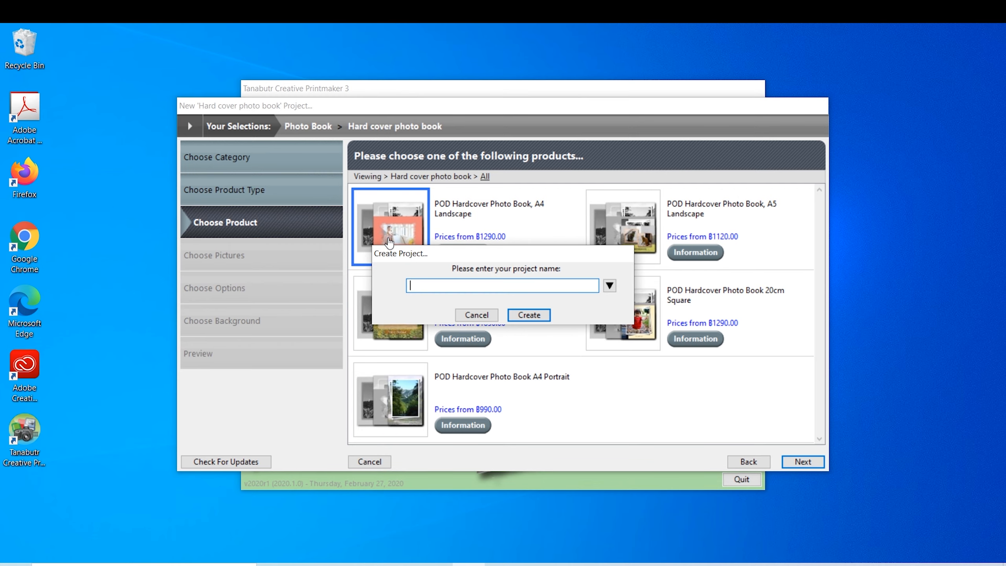
type("Baby")
left_click(547, 319)
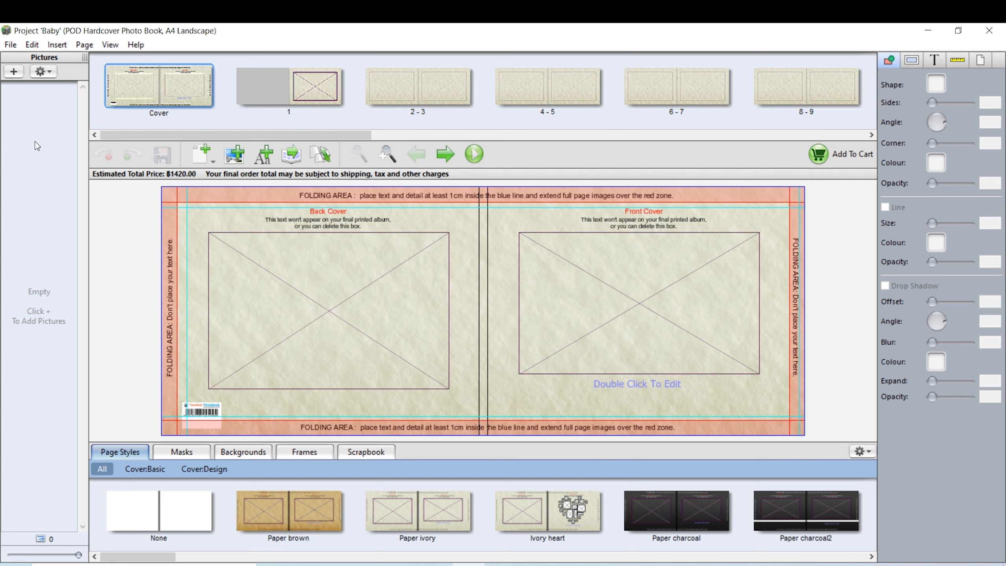
Add all pictures from the BabyImages folder inside Pictures to the project and dismiss the hint message.
left_click(14, 73)
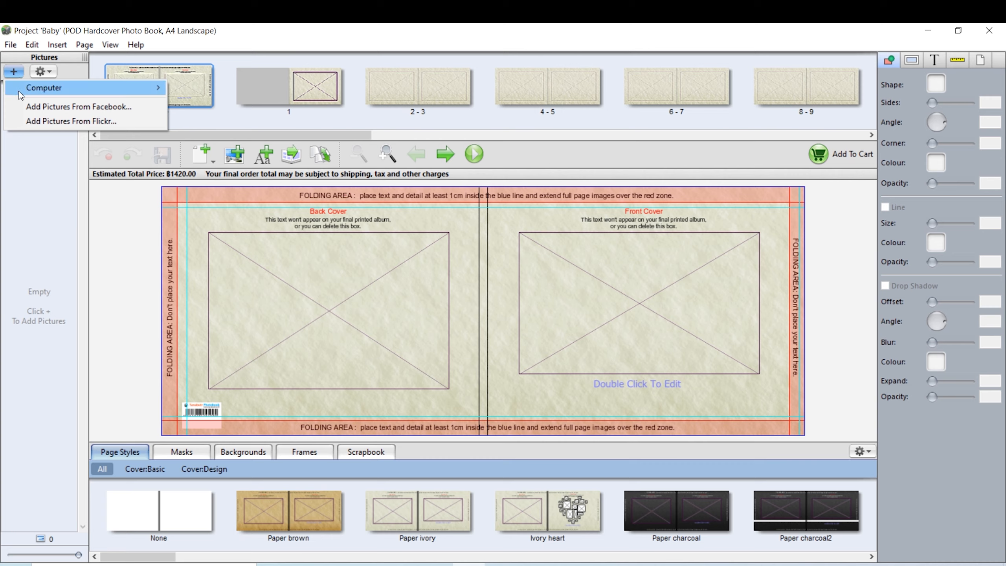
mouse_move(20, 94)
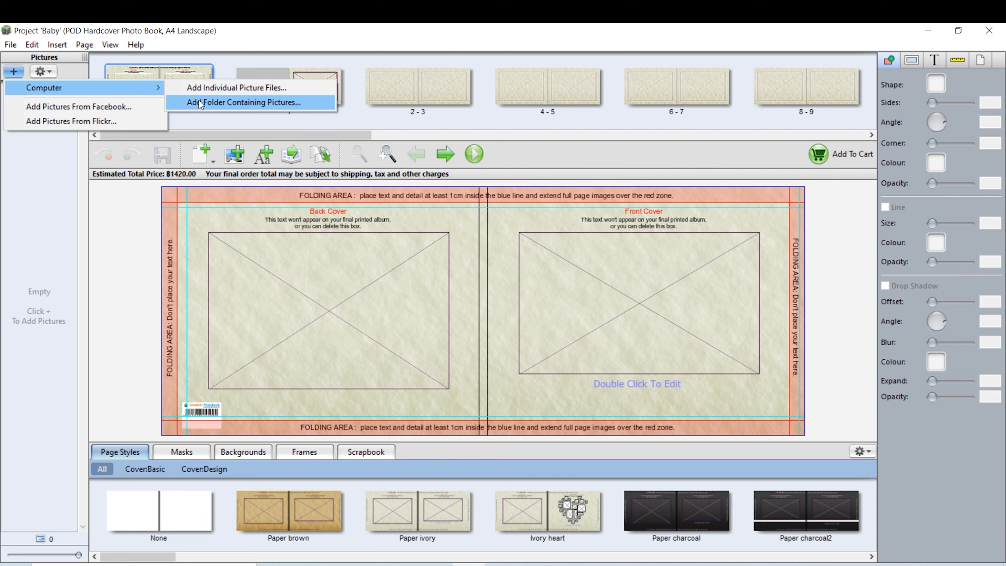
left_click(200, 102)
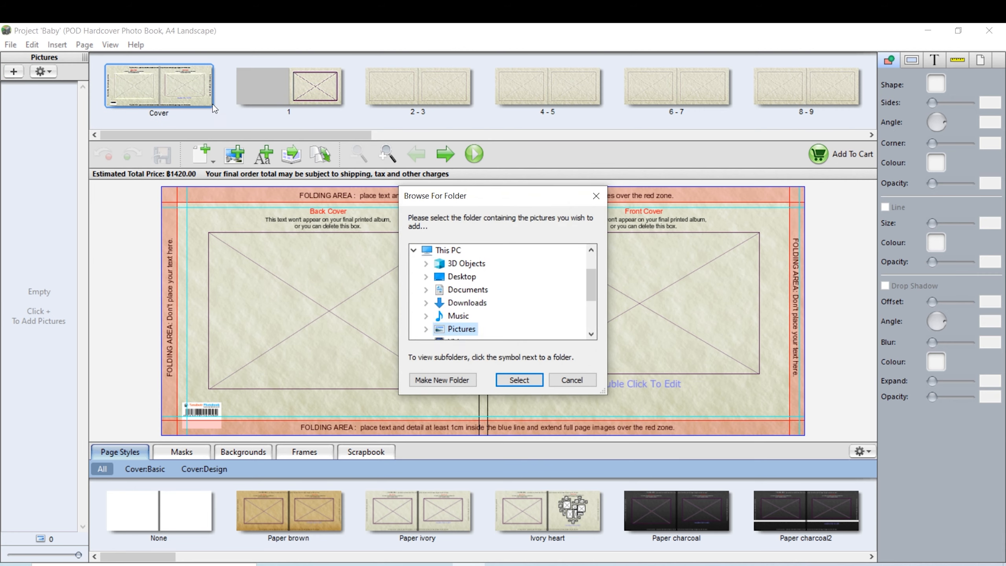
double_click(464, 329)
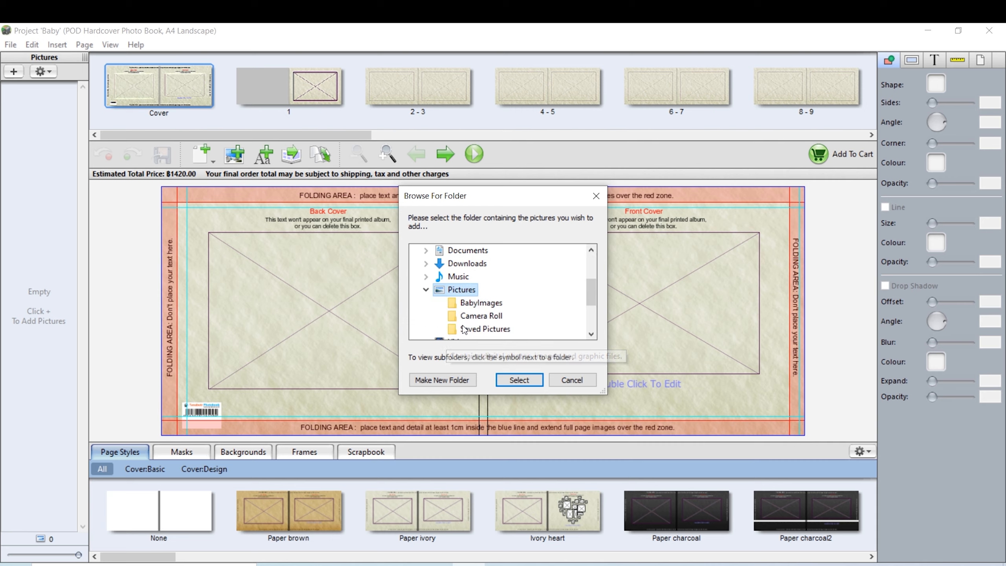
left_click(480, 304)
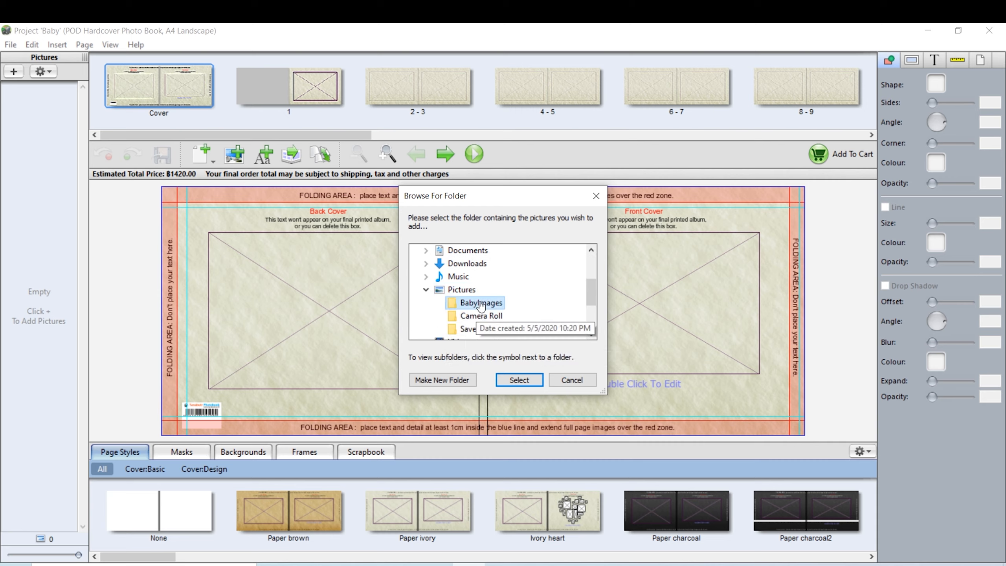
left_click(528, 379)
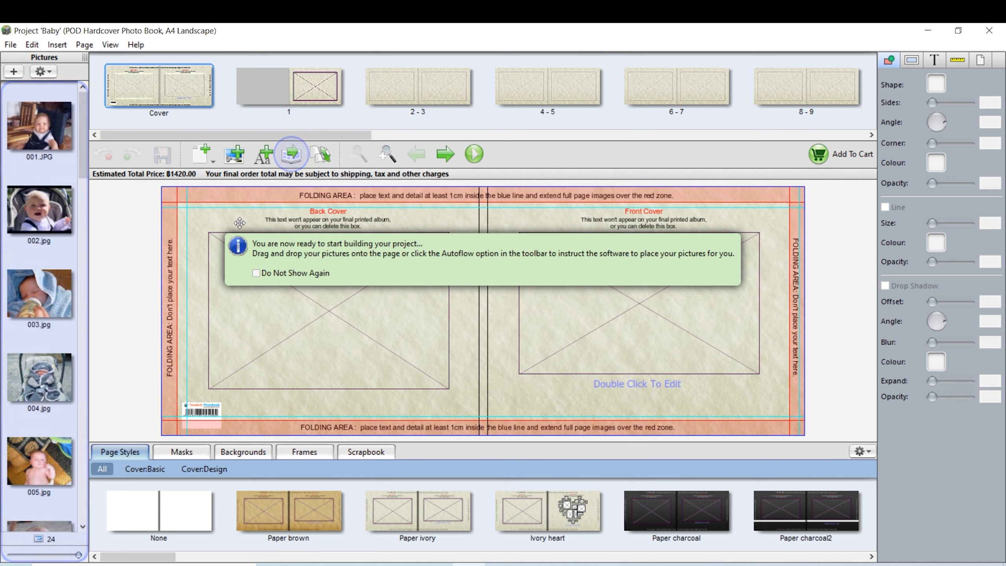
left_click(108, 228)
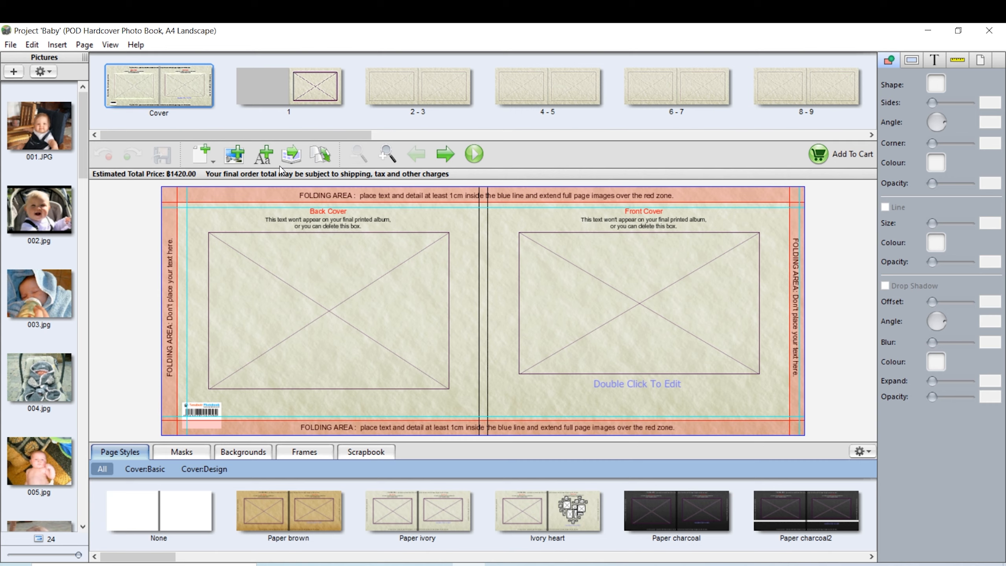
Autoflow the imported pictures through the book and check page 1 and the spread on pages 22-23.
left_click(295, 157)
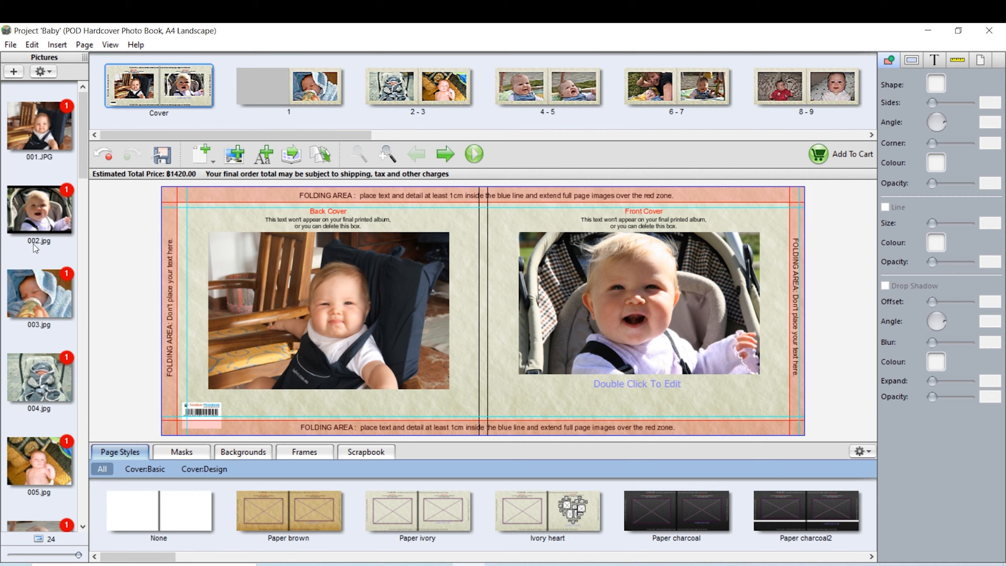
left_click(308, 83)
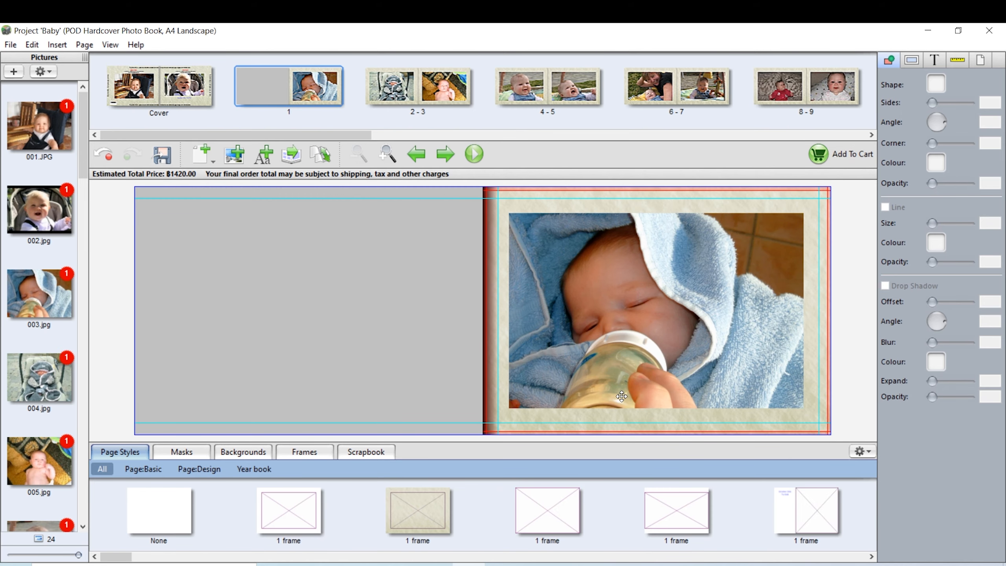
left_click(775, 135)
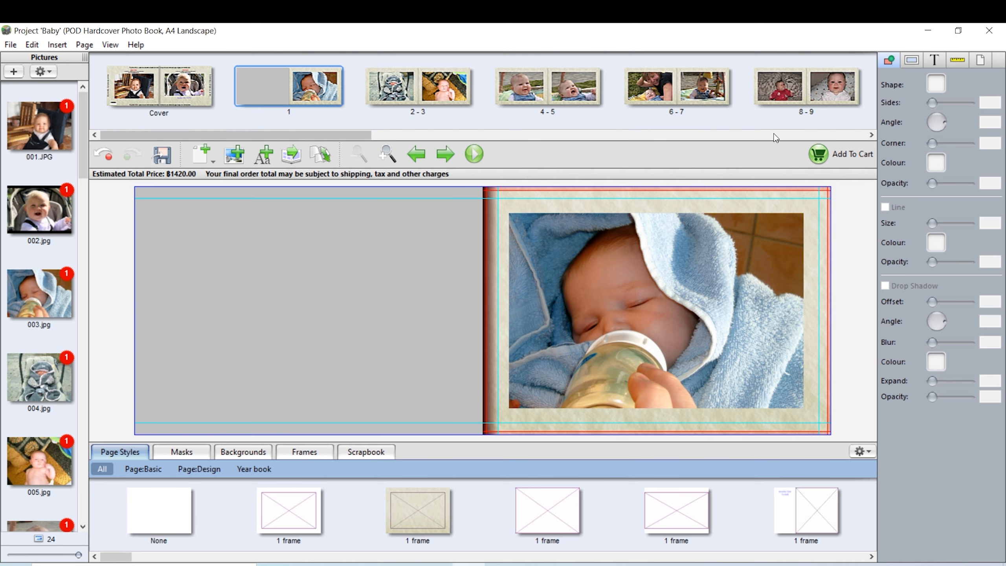
left_click(774, 136)
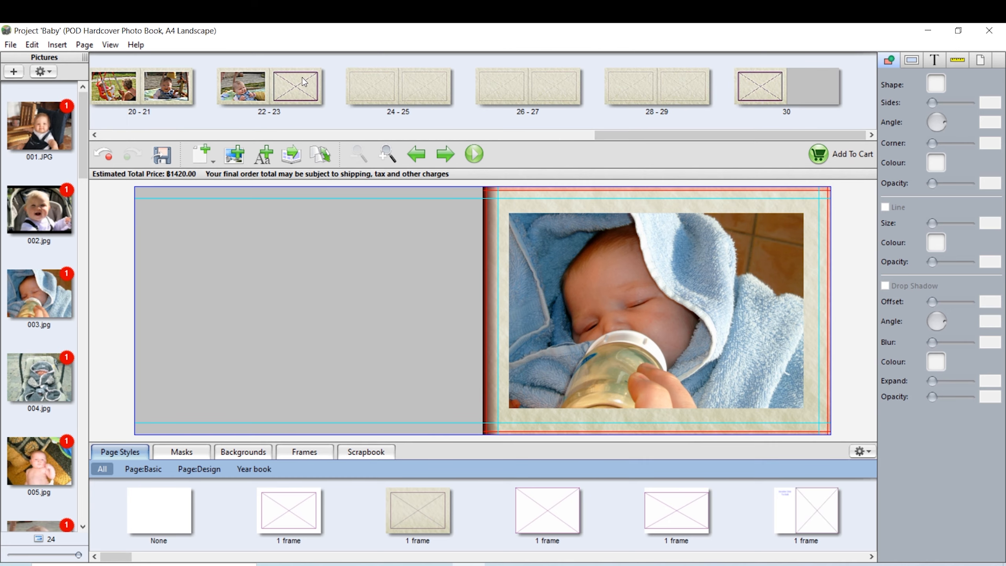
left_click(294, 84)
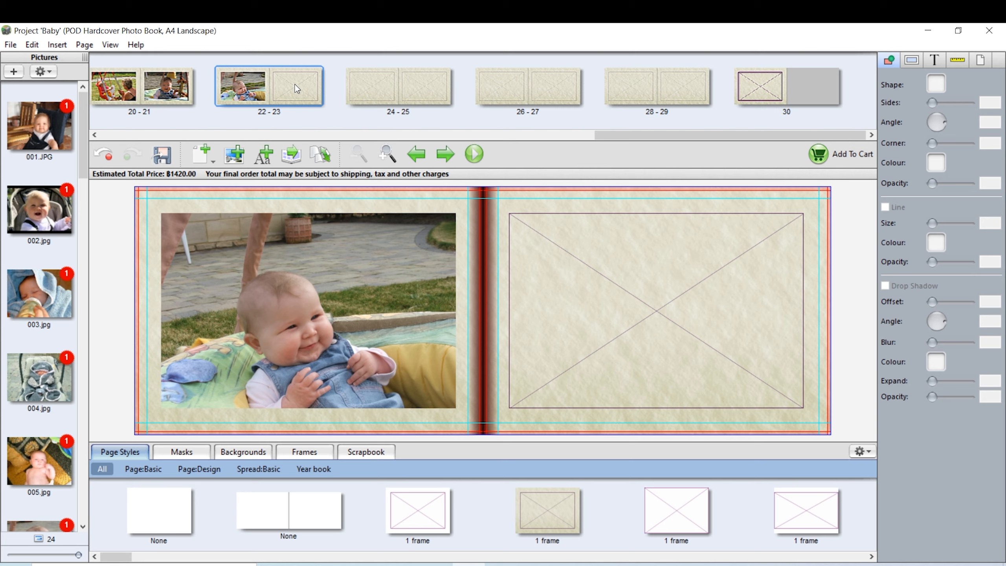
Delete the three empty spreads that follow pages 22-23, starting with pages 24-25.
left_click(397, 84)
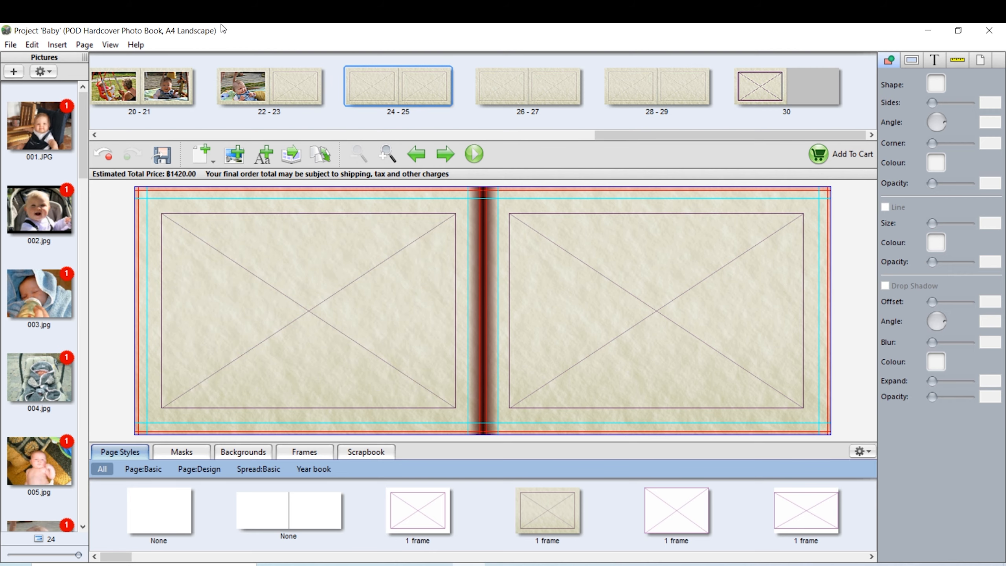
left_click(84, 45)
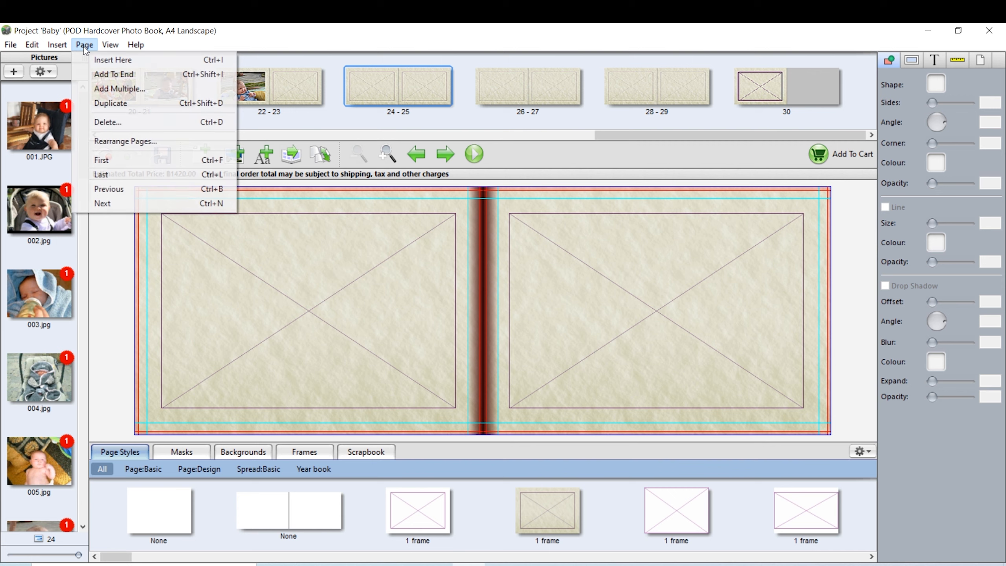
left_click(103, 122)
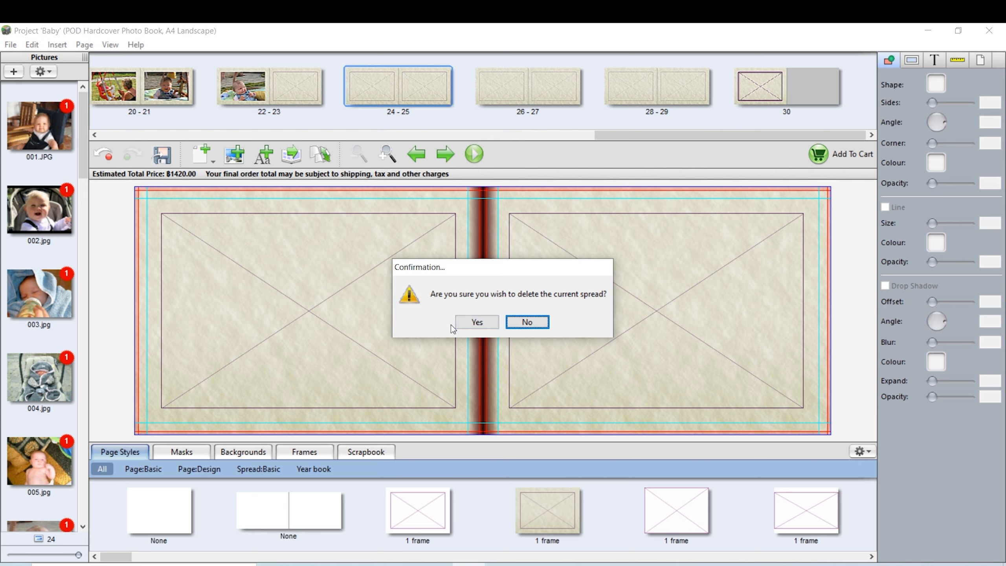
left_click(475, 322)
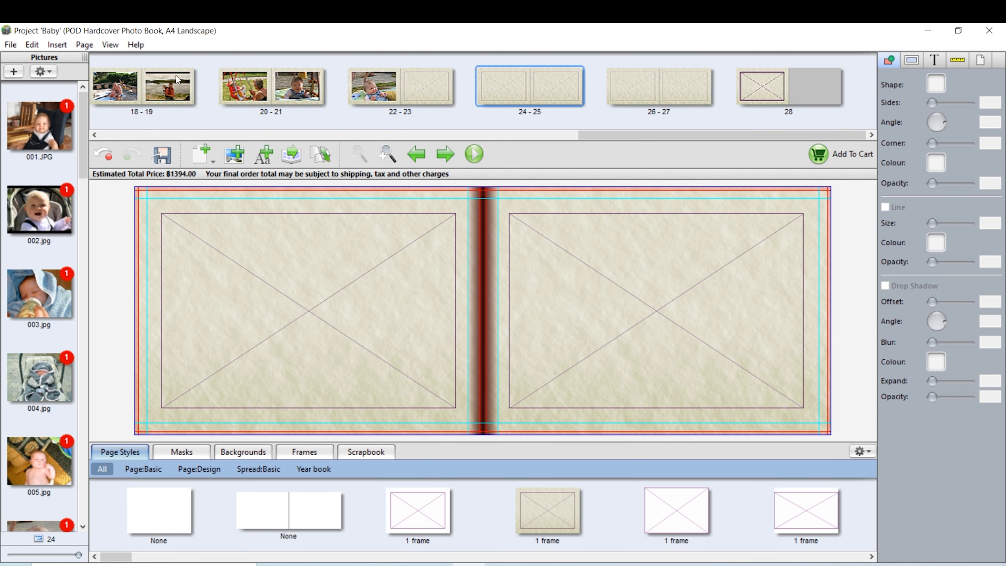
left_click(85, 45)
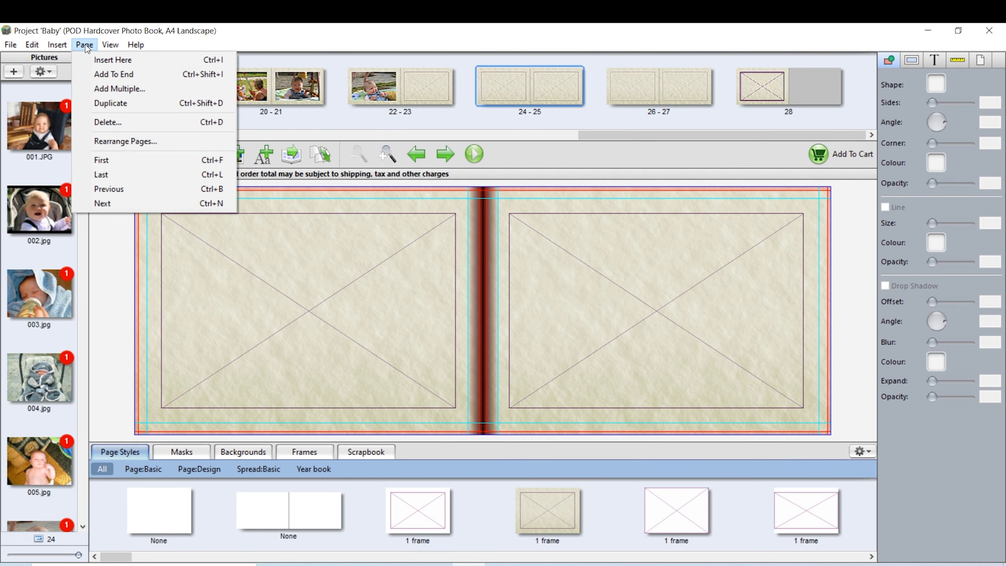
left_click(102, 122)
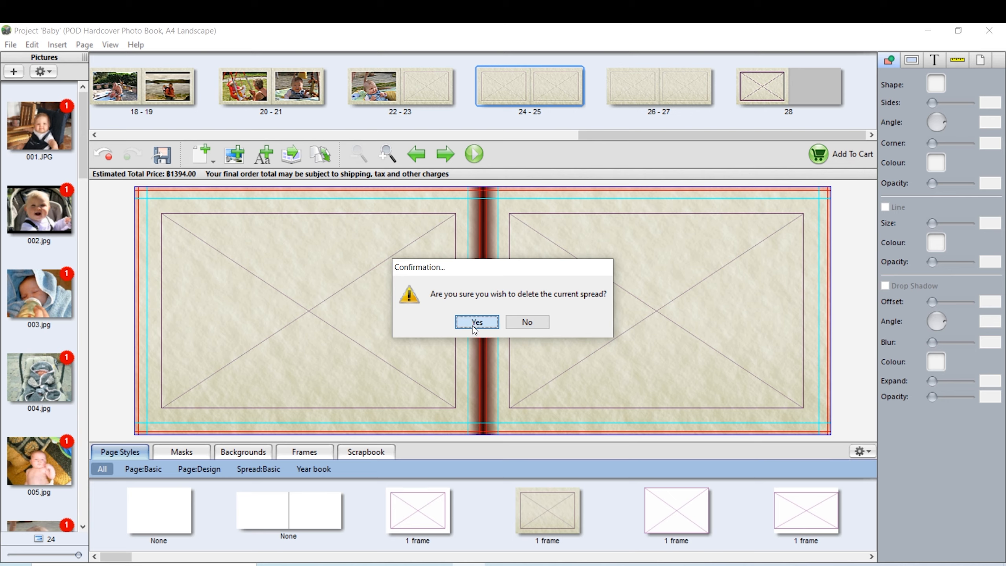
left_click(475, 322)
left_click(85, 45)
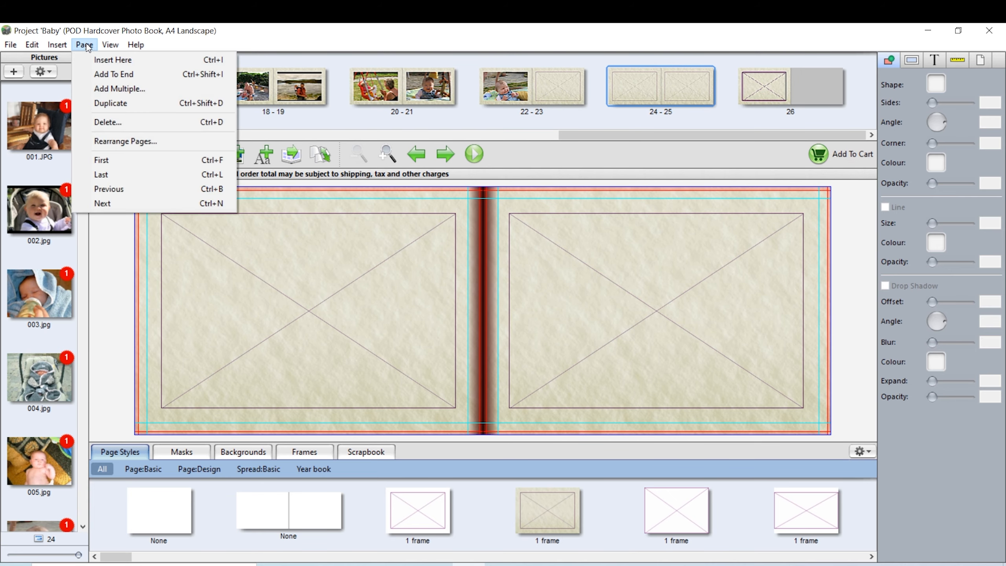
left_click(109, 122)
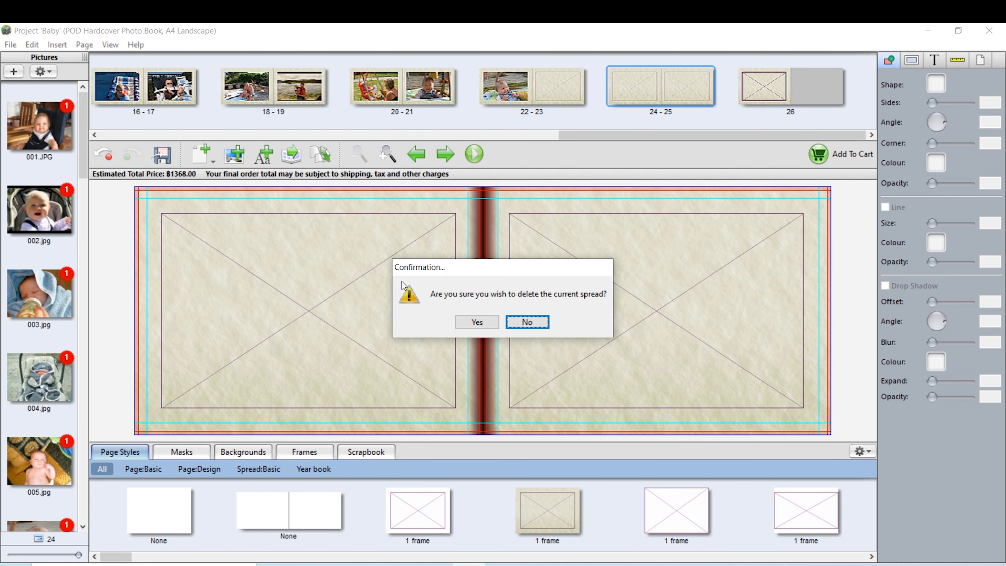
left_click(474, 322)
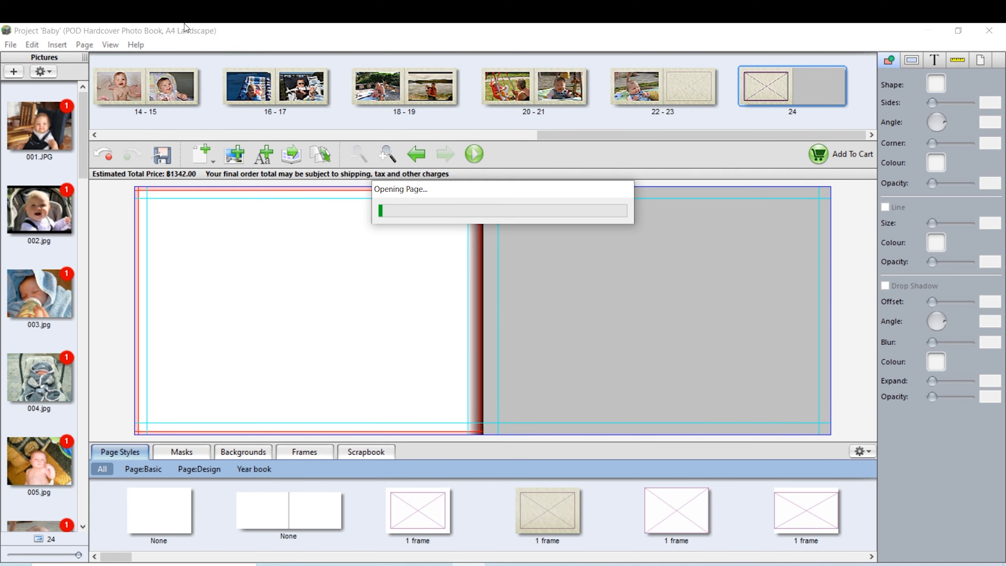
Delete the empty last left-hand page together with the empty right-hand page before it.
left_click(85, 45)
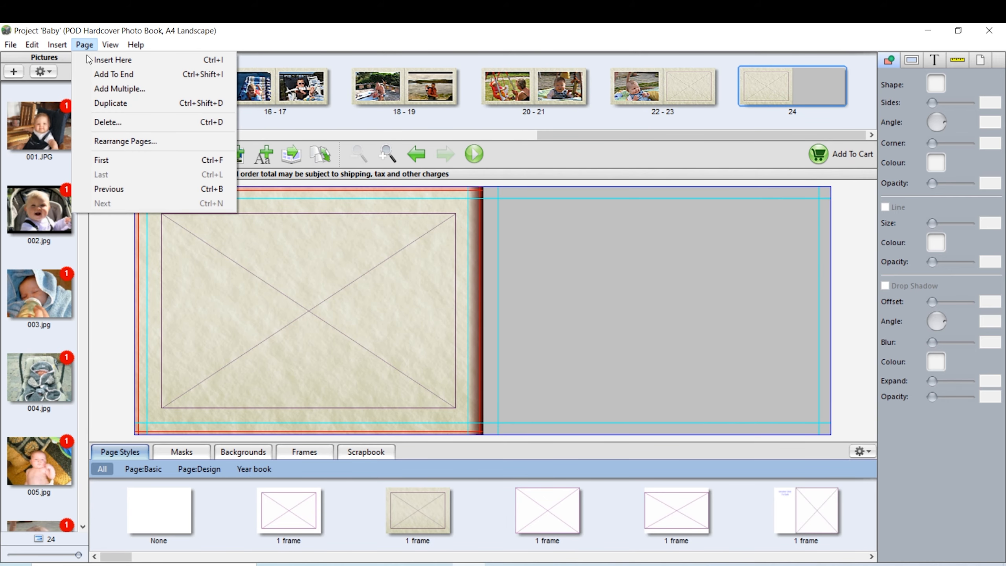
left_click(107, 123)
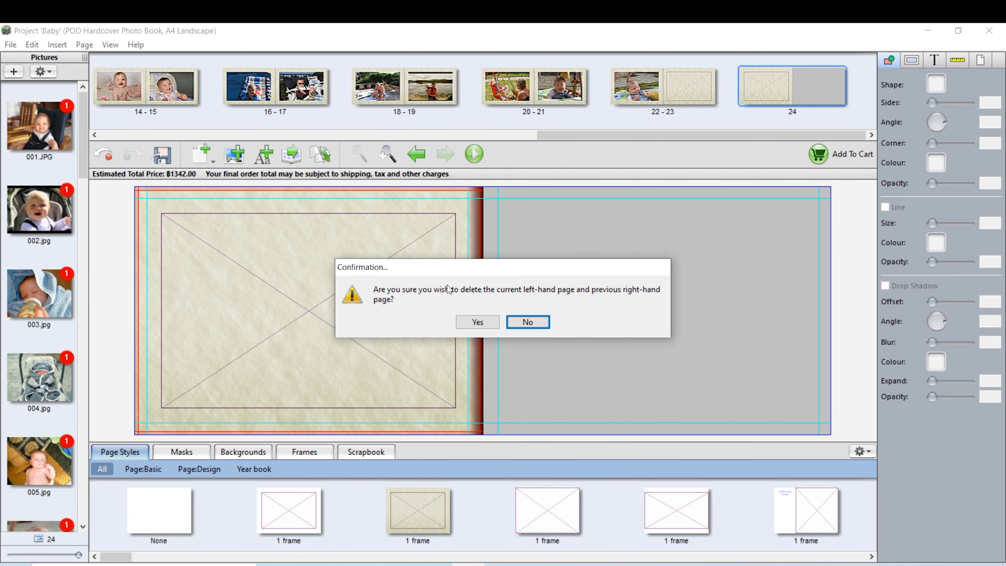
left_click(473, 322)
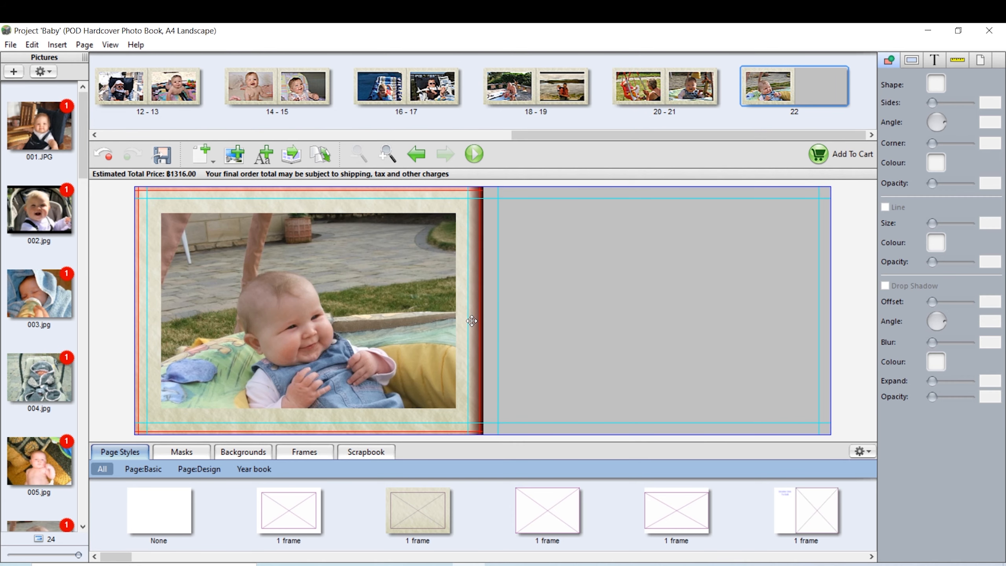
Return to the cover and replace the placeholder text under the front photo with a "Happy Birthday" greeting including the baby's name.
left_click(113, 135)
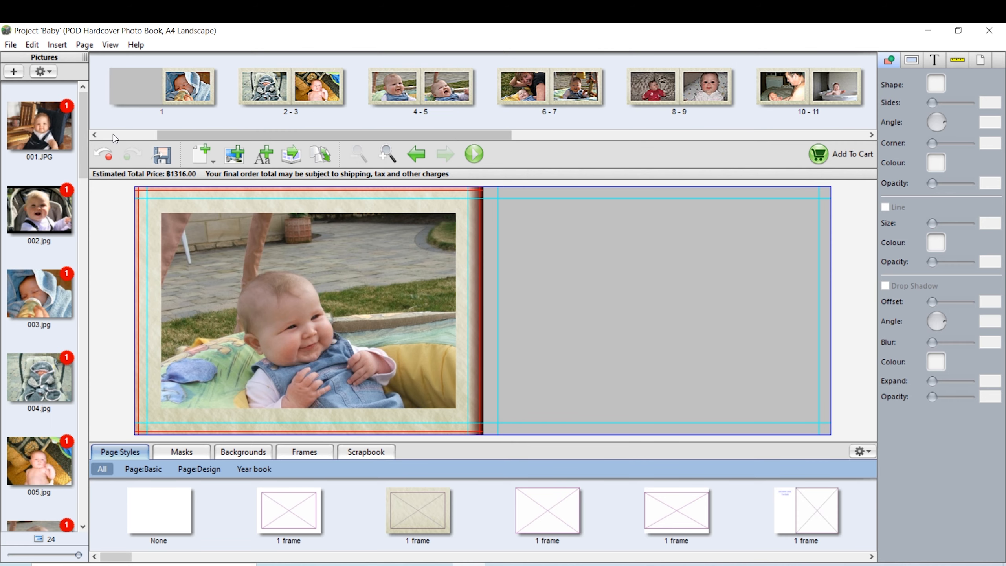
left_click(113, 134)
left_click(158, 86)
double_click(659, 382)
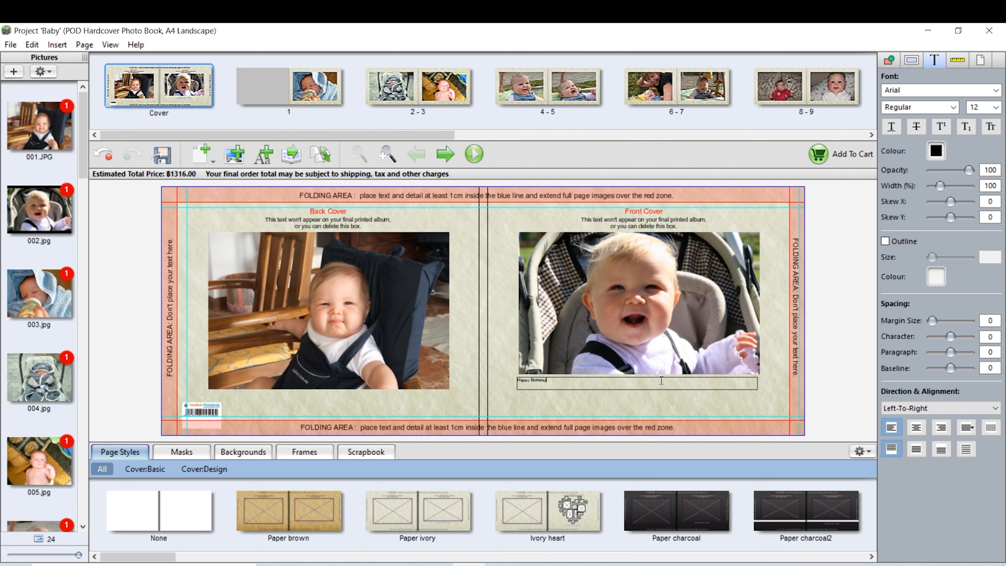
type("ma!")
Format the birthday greeting under the front cover photo in Bauhaus 93 at size 20.
left_click_drag(562, 380, 455, 381)
left_click(995, 91)
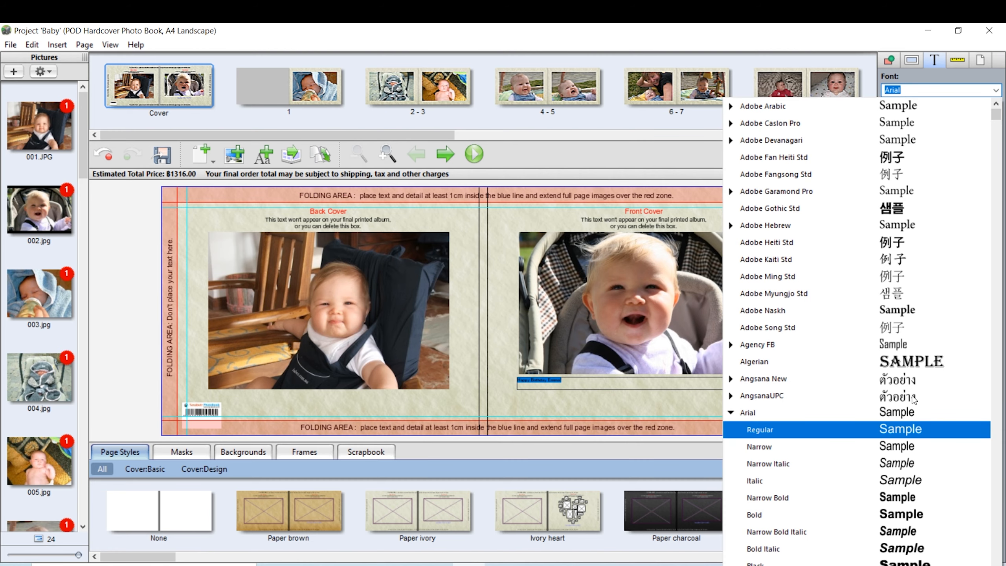
left_click(731, 412)
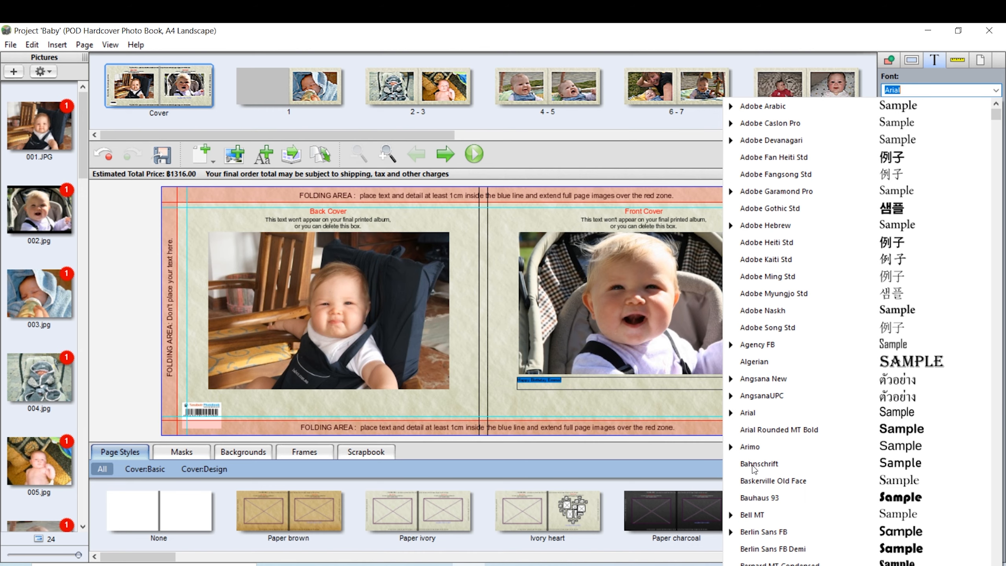
left_click(763, 501)
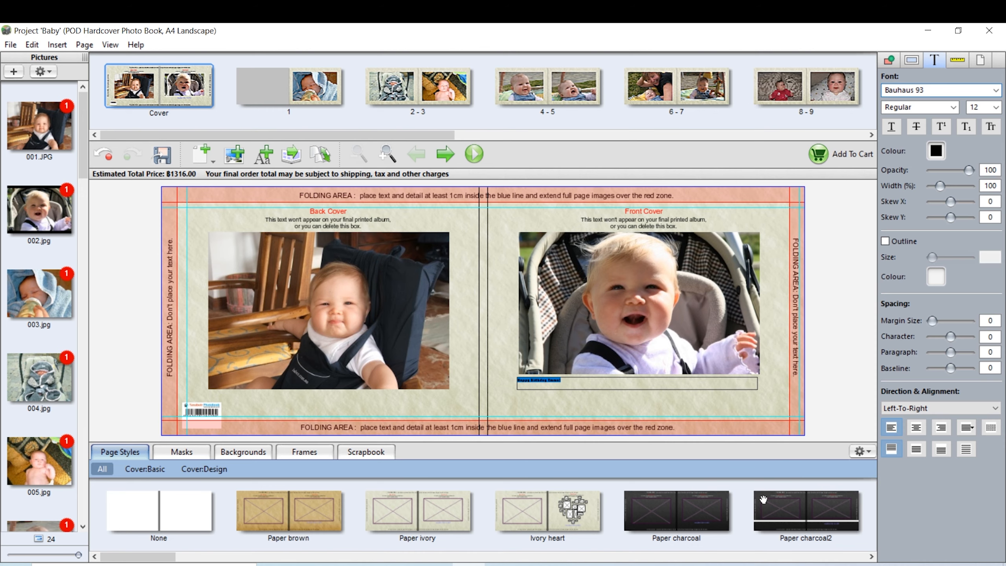
left_click(995, 107)
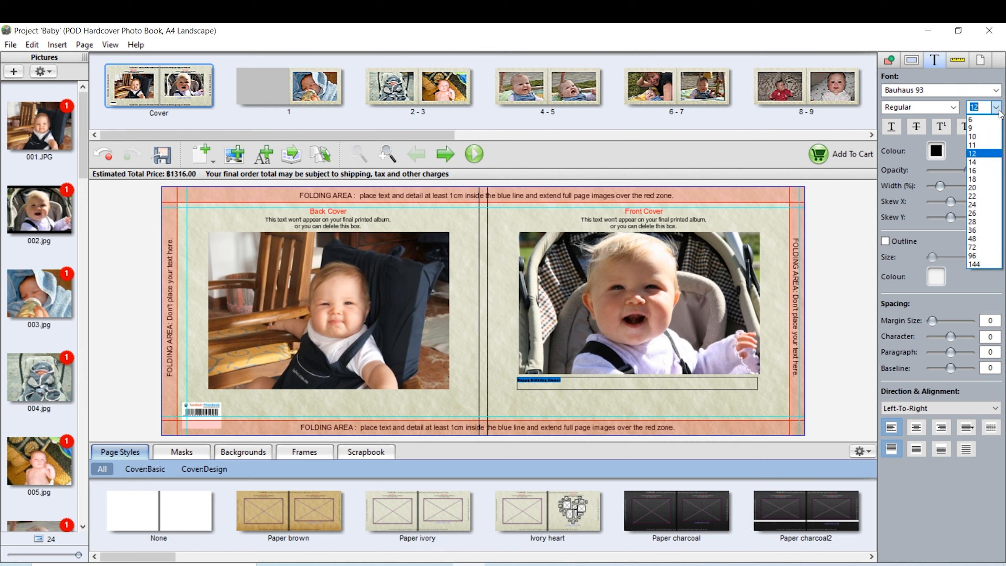
left_click(979, 191)
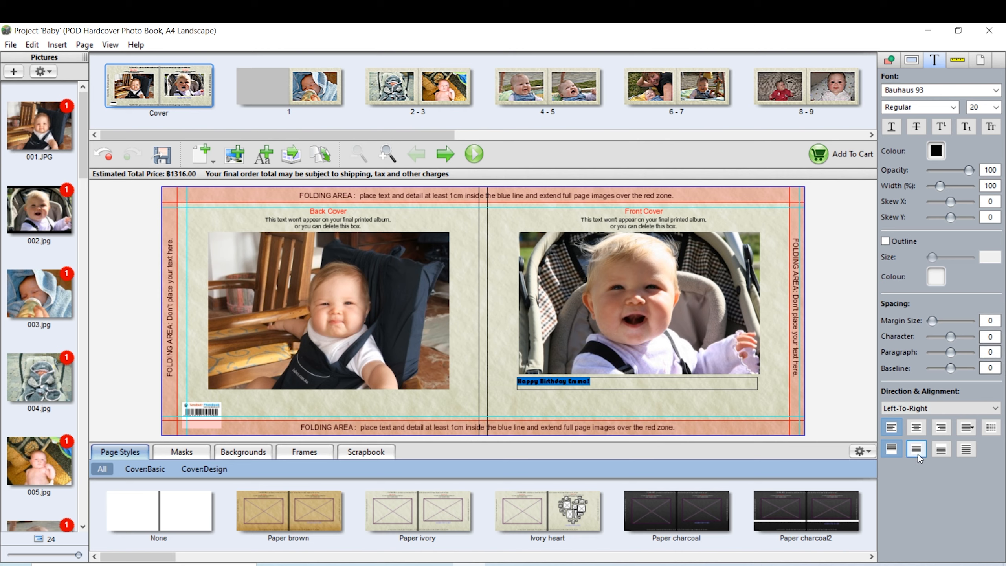
Center the birthday greeting horizontally and vertically within its text box.
left_click(916, 426)
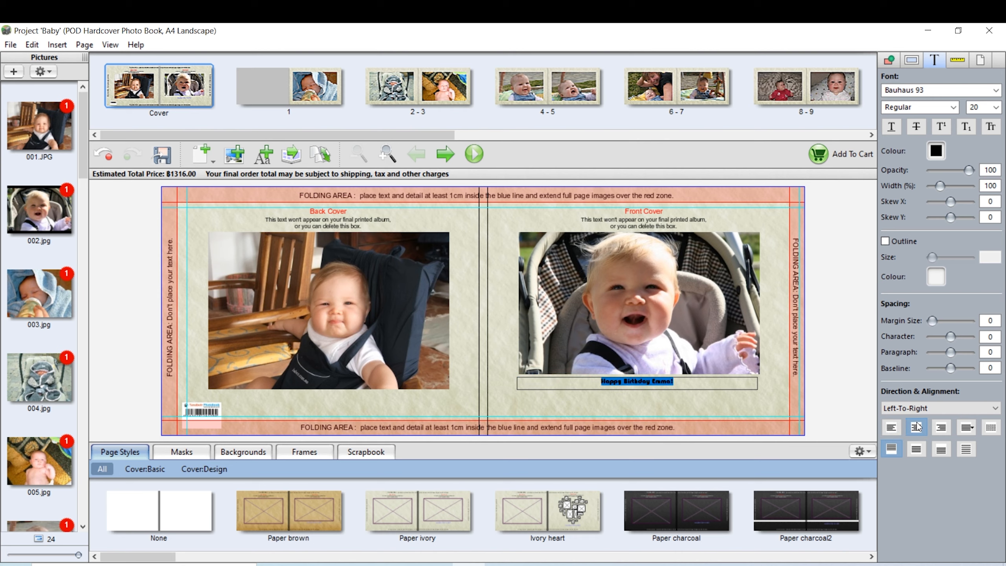
left_click(916, 450)
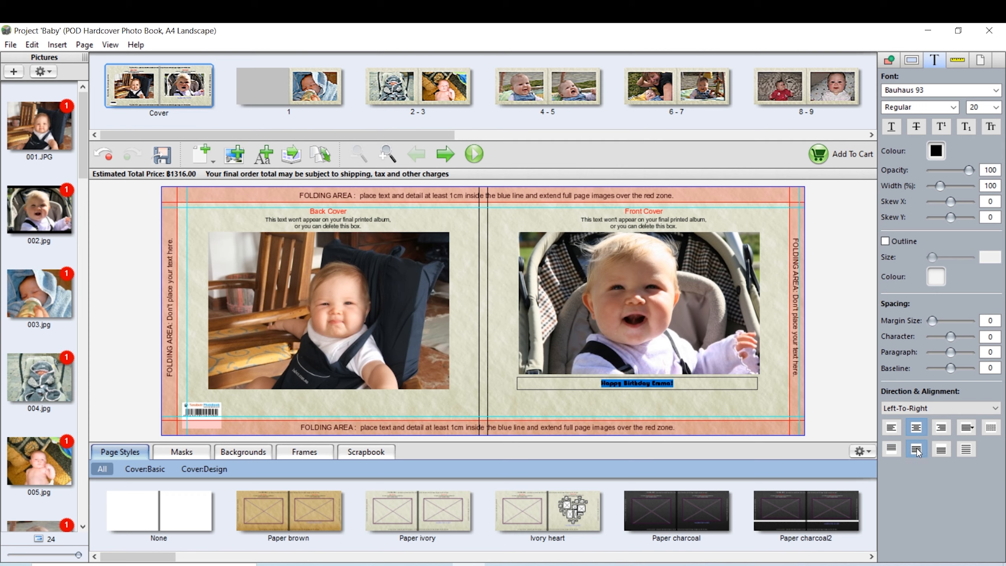
left_click(821, 398)
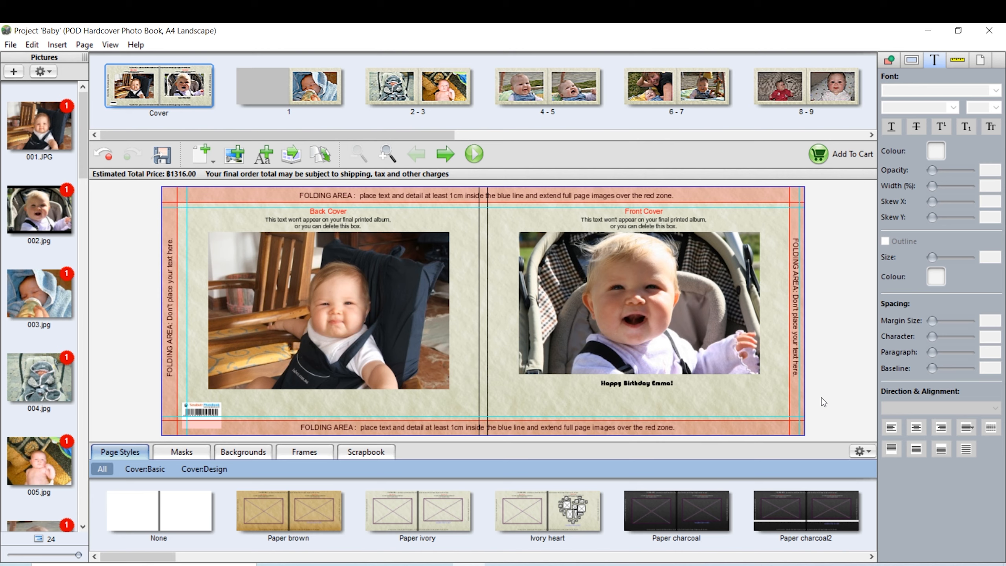
Recrop the front cover photo, shifting the crop area up to include more above the baby's head while keeping the full picture width.
double_click(704, 329)
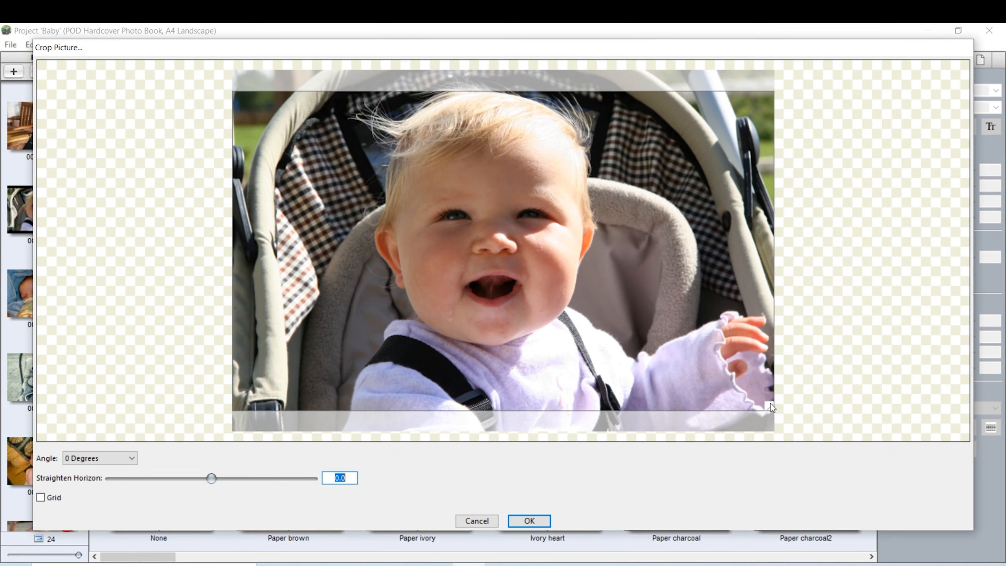
left_click_drag(758, 399, 792, 436)
left_click_drag(770, 406, 764, 402)
mouse_move(672, 354)
left_mouse_down()
mouse_move(714, 346)
mouse_move(663, 339)
left_mouse_up()
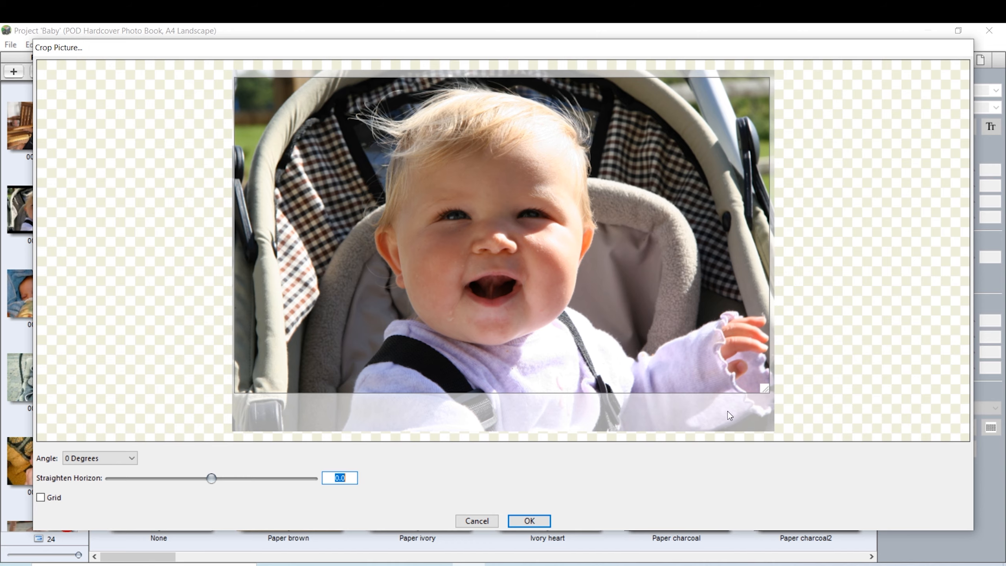
left_click_drag(765, 388, 792, 421)
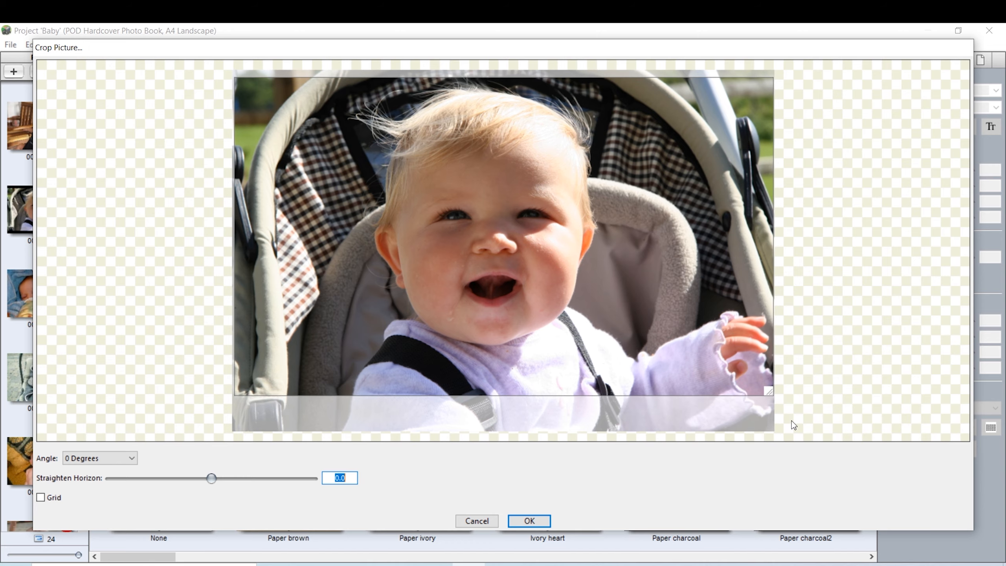
left_click(546, 521)
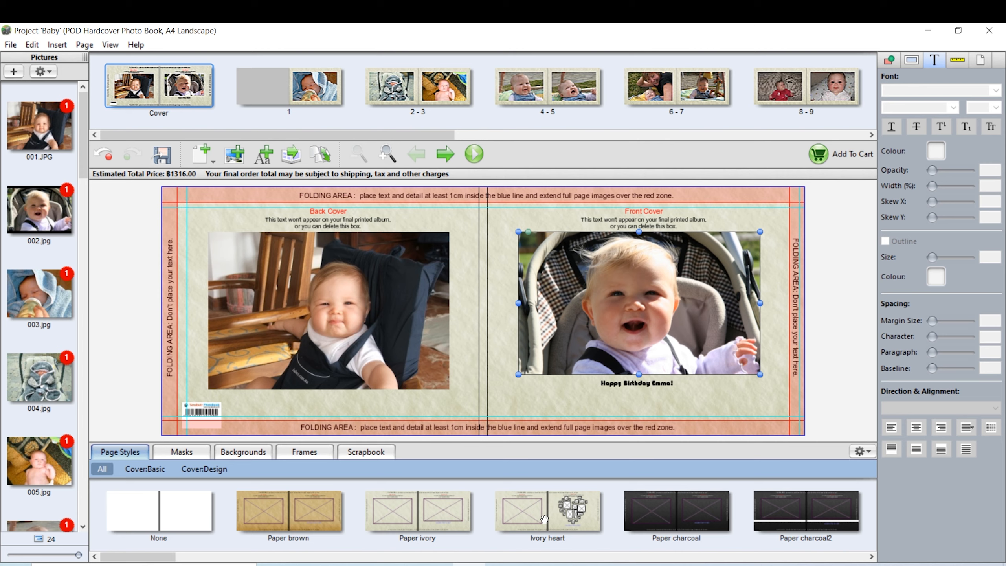
Try Auto-Enhance on the left-hand photo of pages 4-5 and switch it off again.
left_click(552, 79)
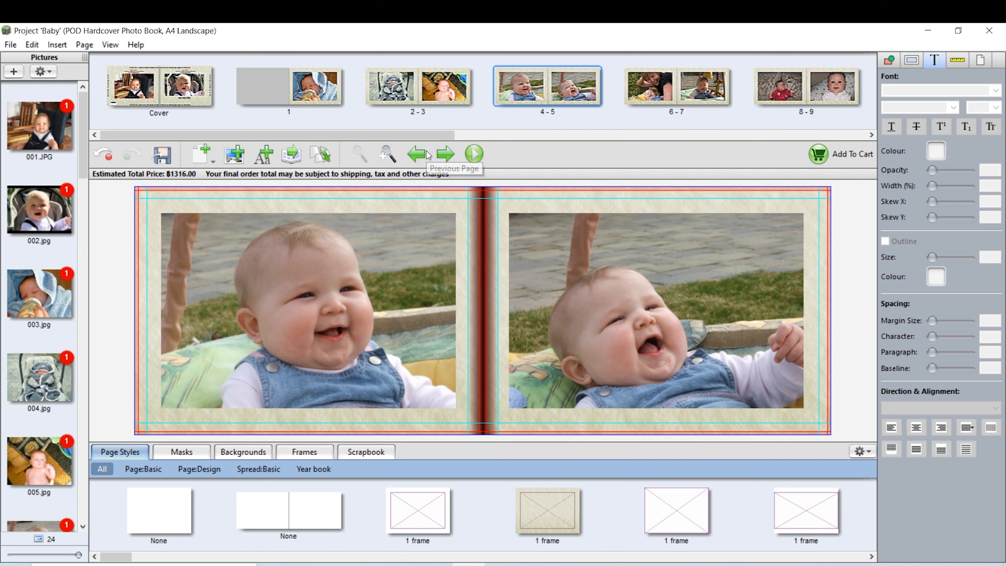
left_click(396, 257)
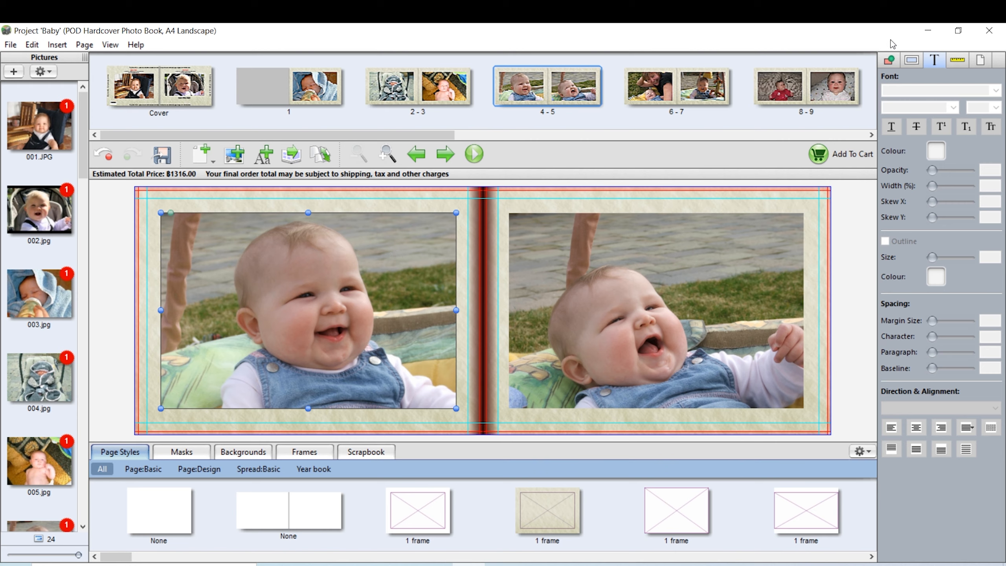
left_click(910, 61)
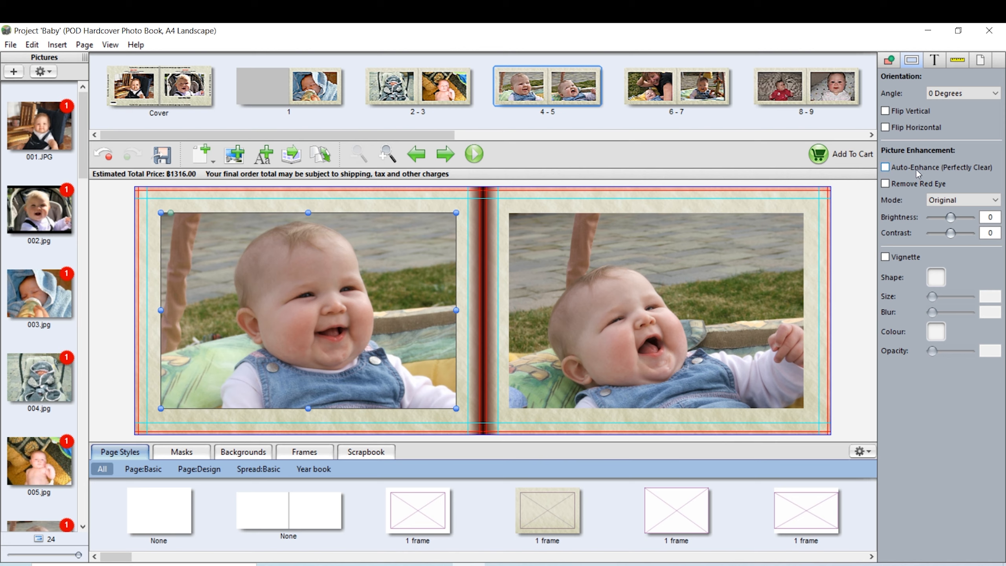
left_click(885, 167)
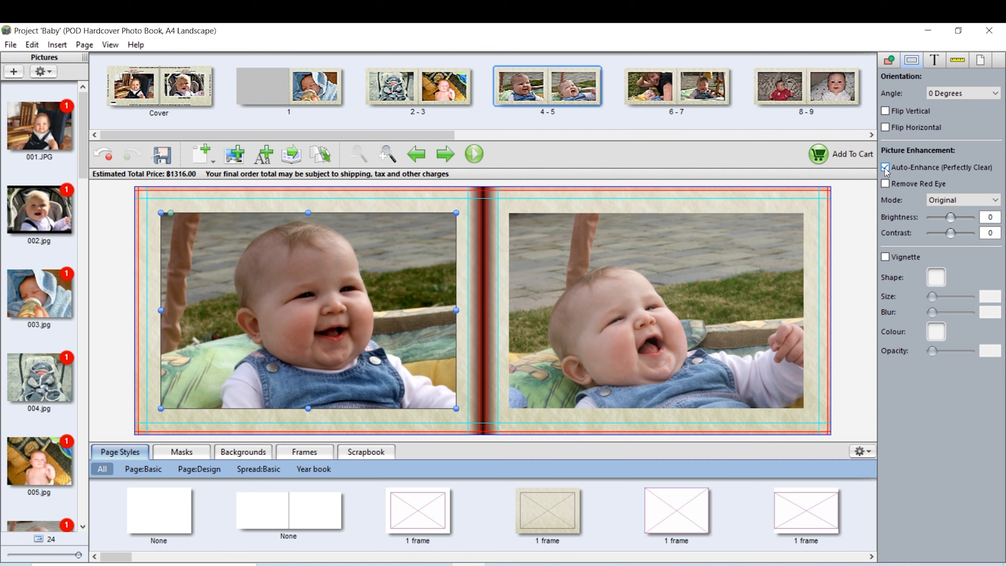
left_click(884, 168)
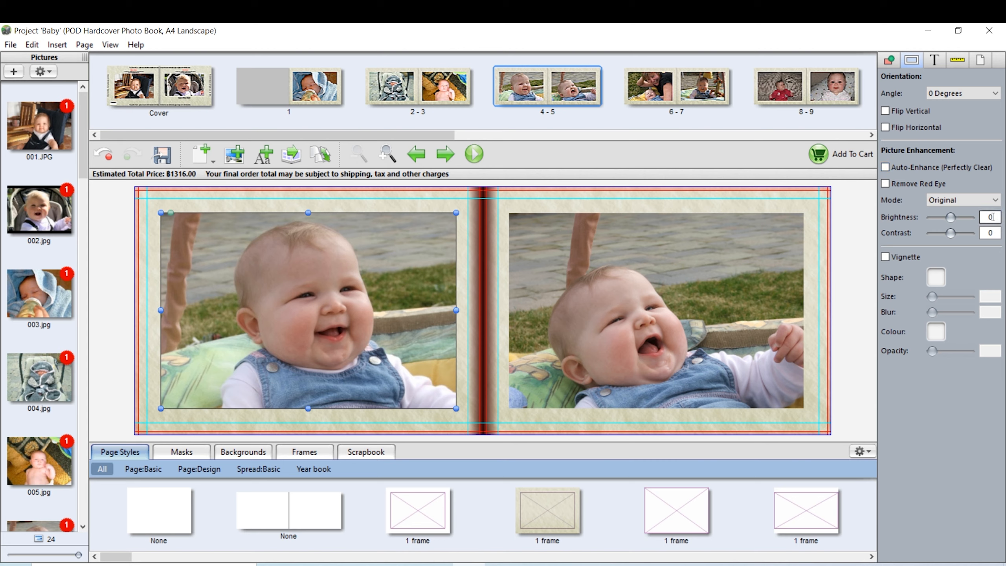
Set the left-hand photo's brightness to 25 and its contrast to 10 on pages 4-5.
key("BackSpace")
type("25")
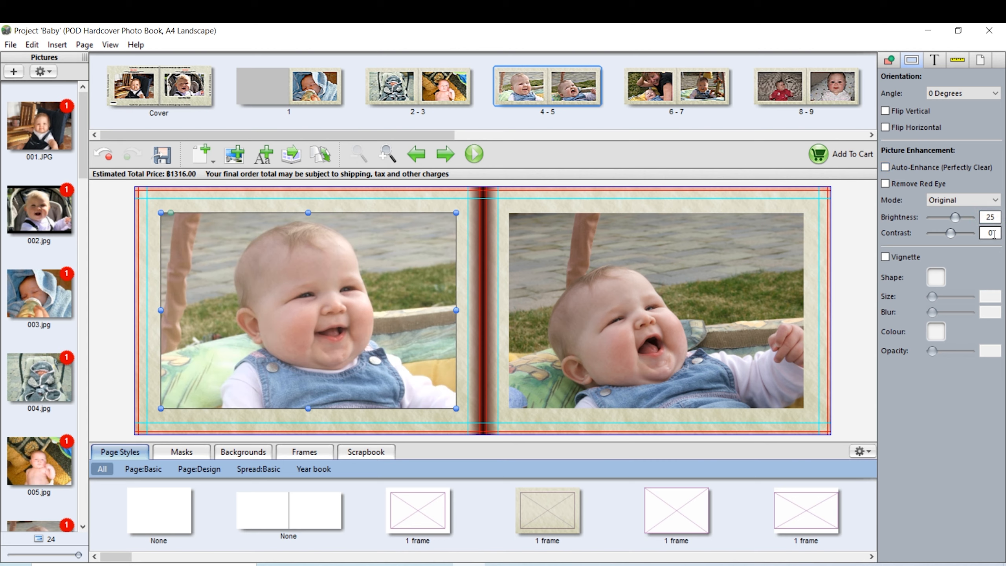
left_click(993, 233)
key("BackSpace")
type("10")
key("Return")
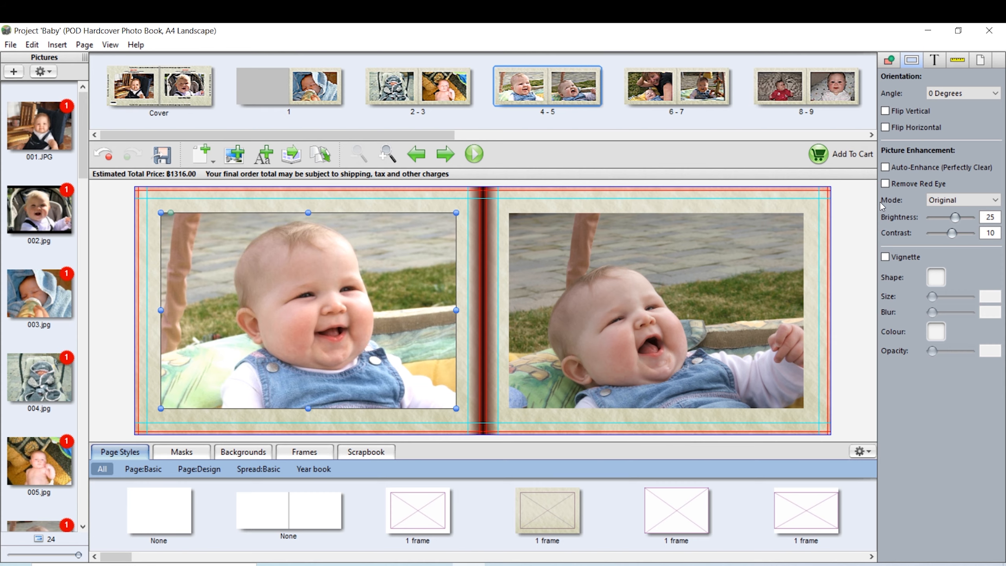
Apply Auto-Enhance to both photos on pages 8-9 and save the project.
left_click(793, 94)
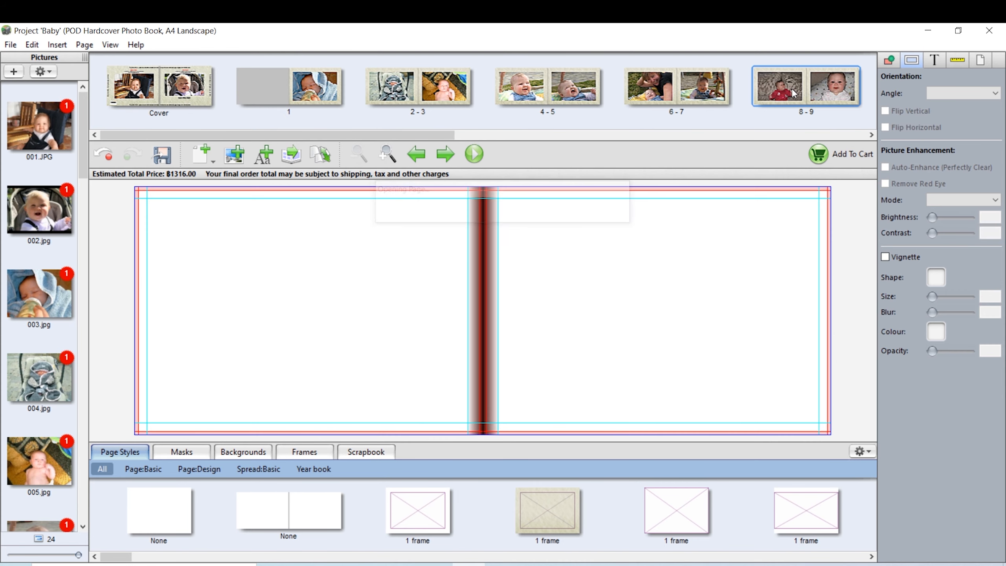
left_click(417, 281)
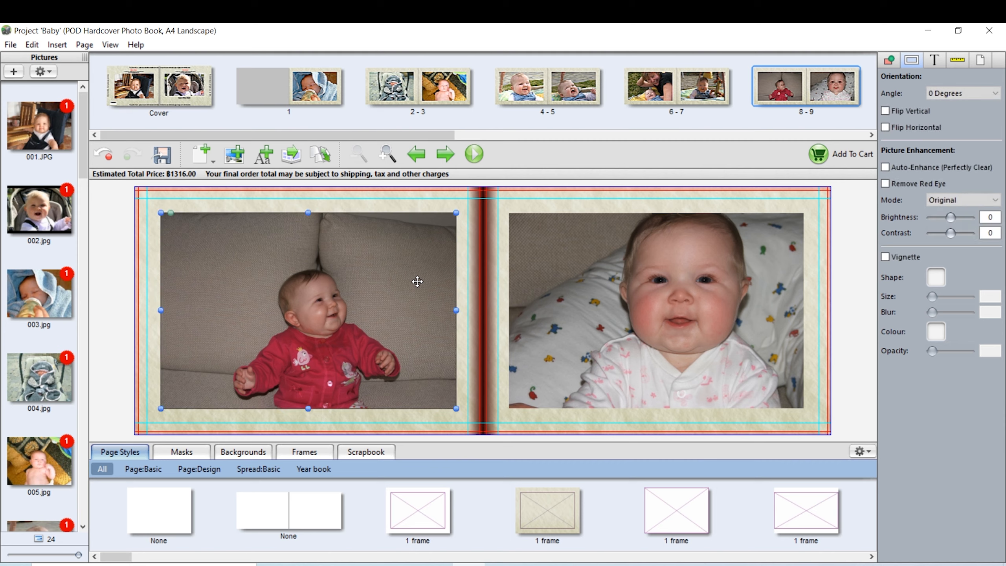
left_click(884, 167)
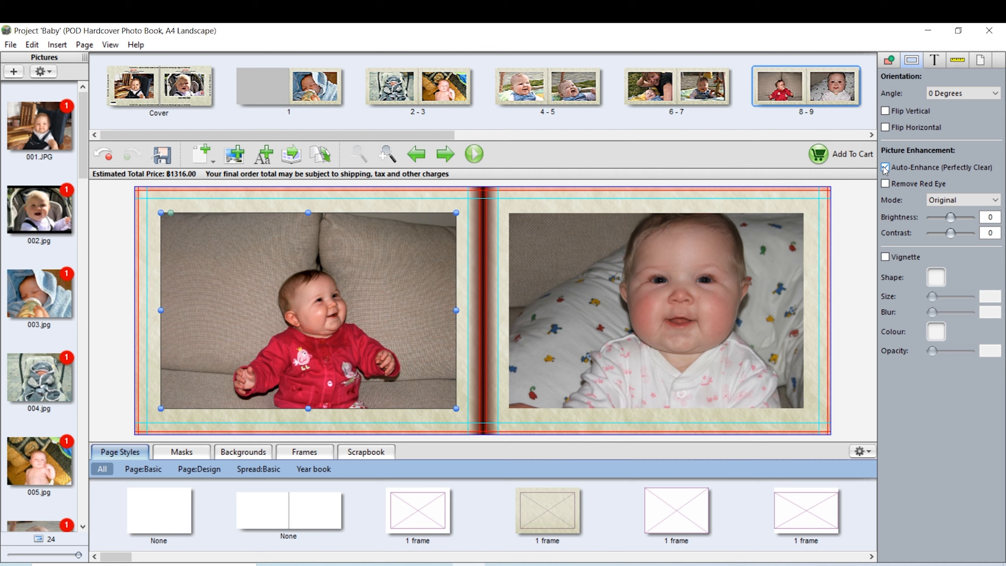
left_click(781, 271)
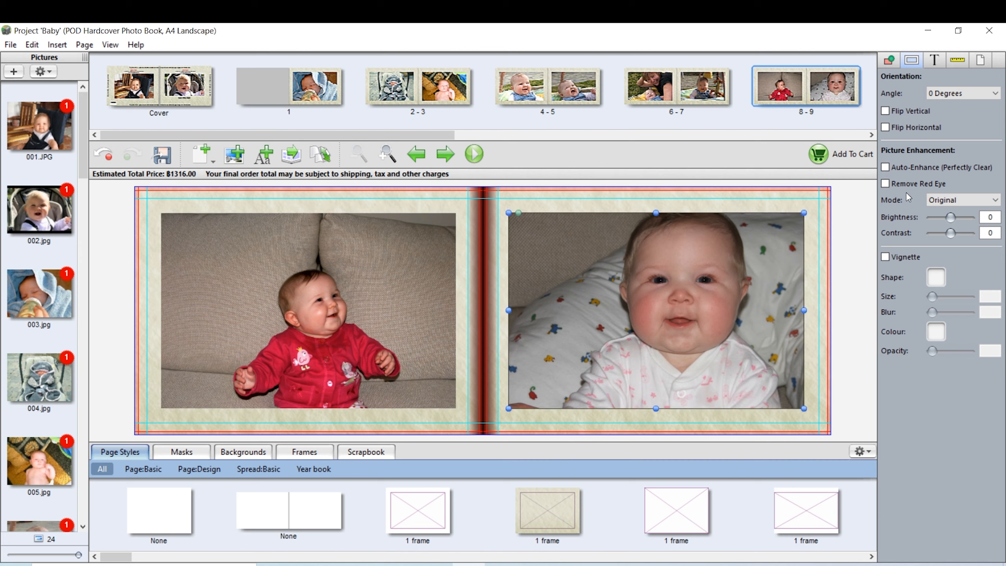
left_click(887, 170)
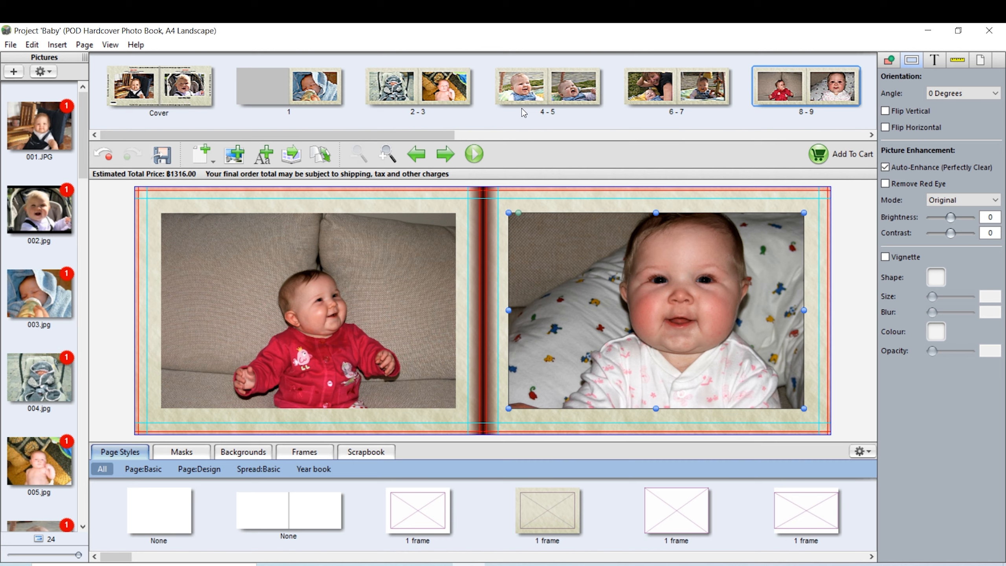
left_click(11, 45)
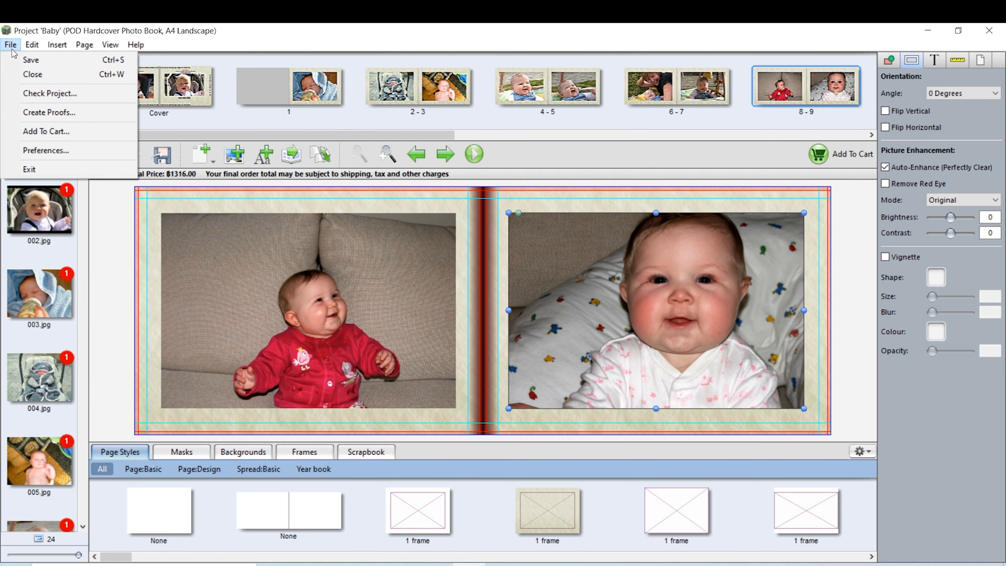
left_click(20, 60)
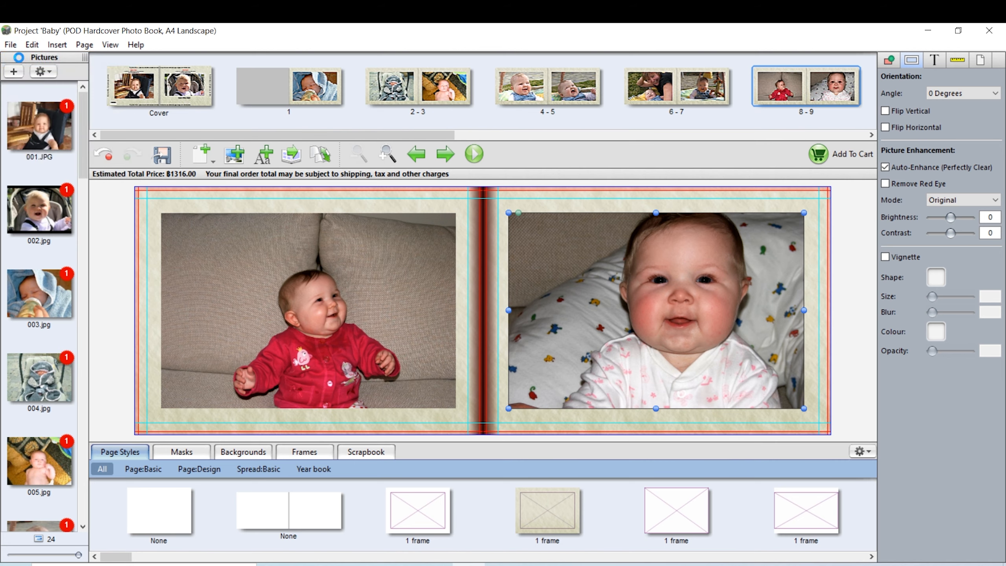
Move the crop of the right-hand photo on pages 8-9 up to the picture's upper edge and save the project.
double_click(598, 265)
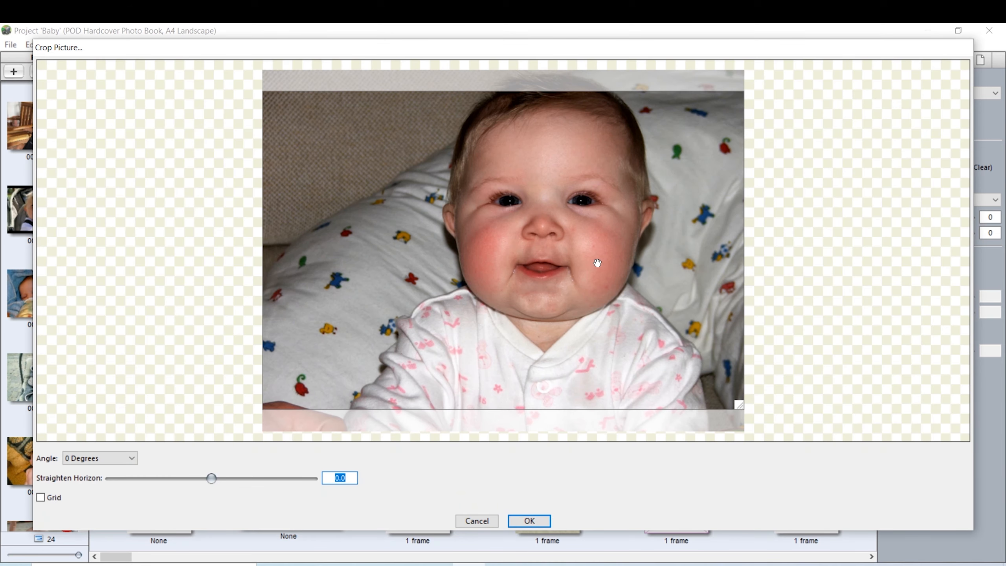
left_click_drag(598, 264, 598, 184)
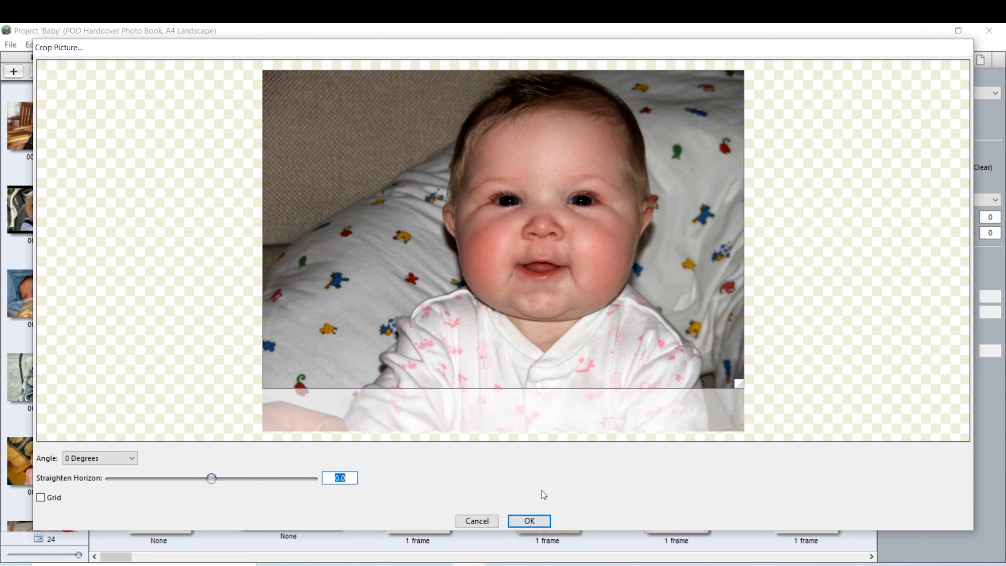
left_click(529, 520)
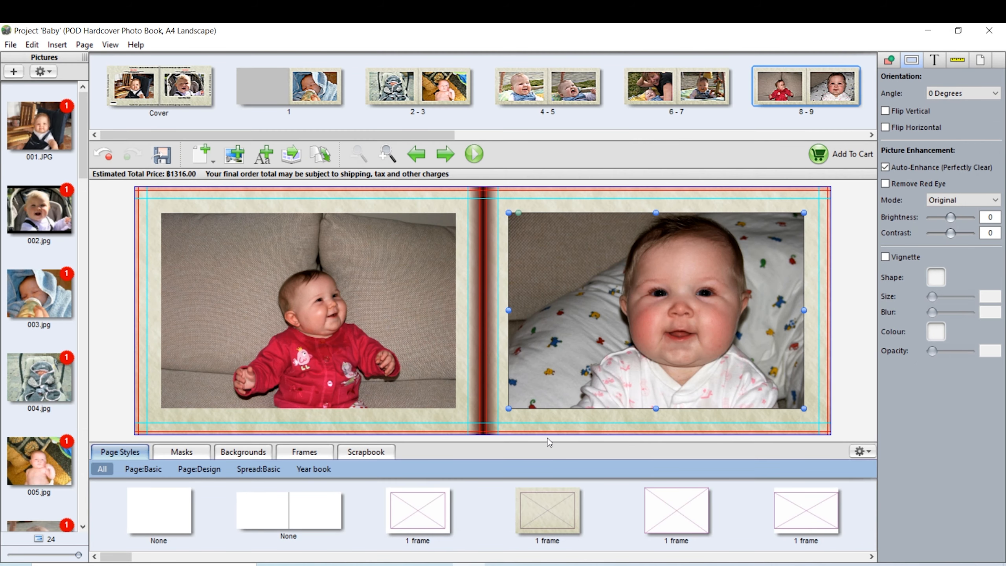
left_click(850, 230)
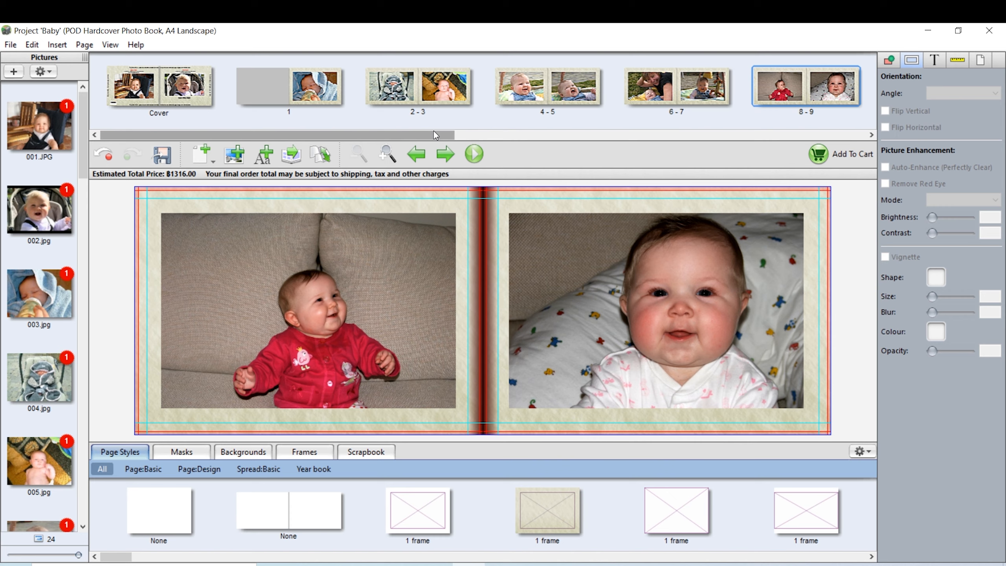
left_click(10, 45)
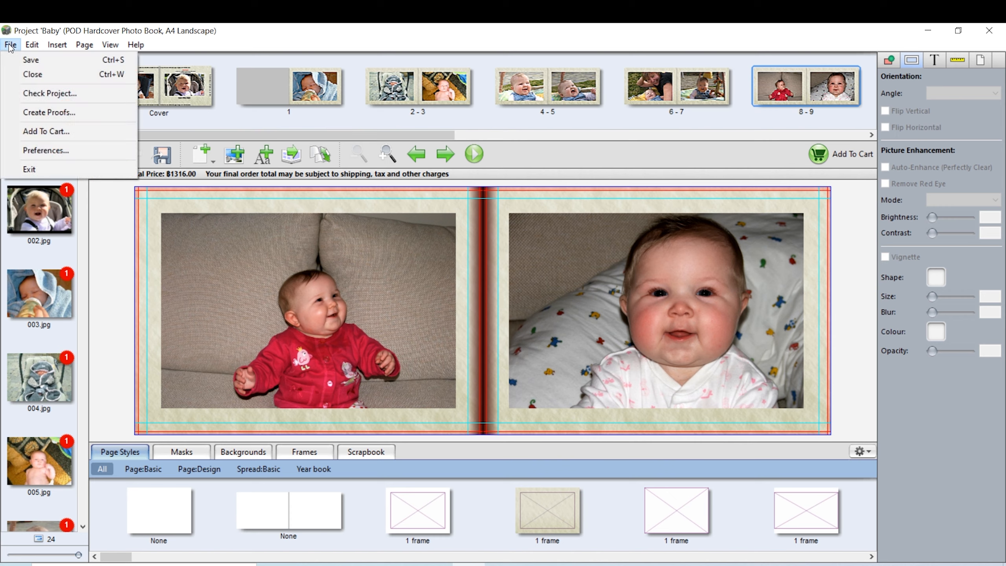
left_click(27, 60)
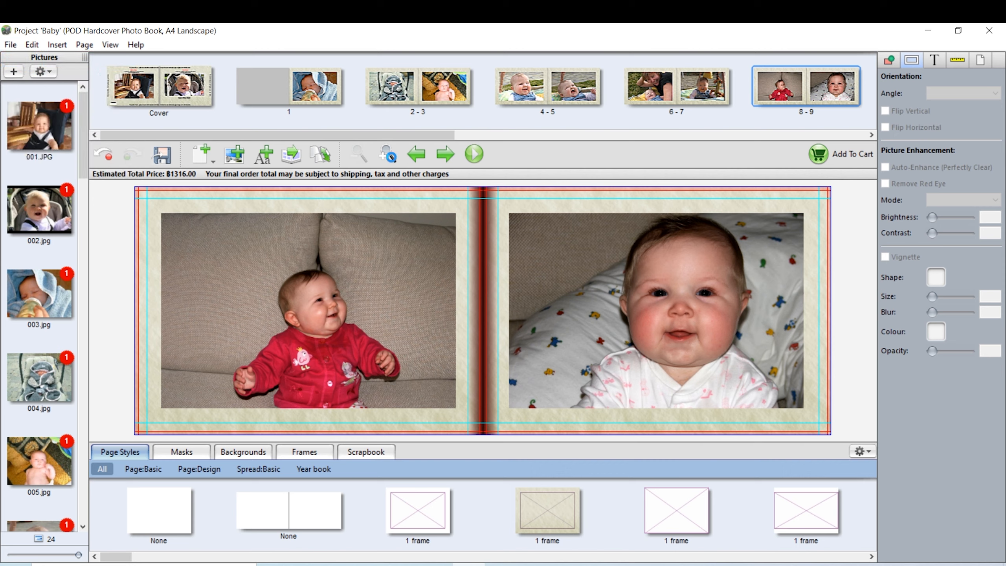